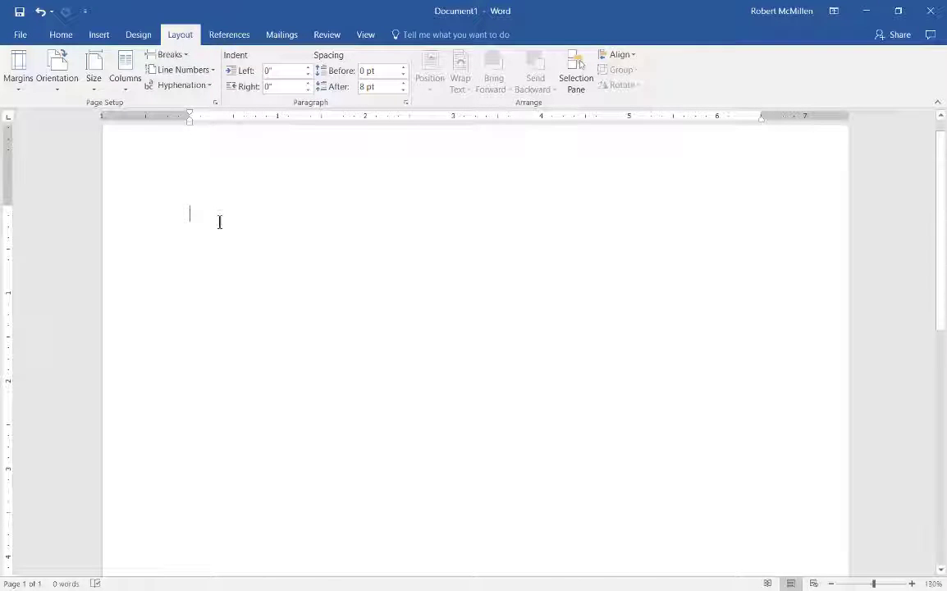
Enter the text "Column" in the blank document and set the page to a two-column layout
{"action": "type", "text": "Column"}
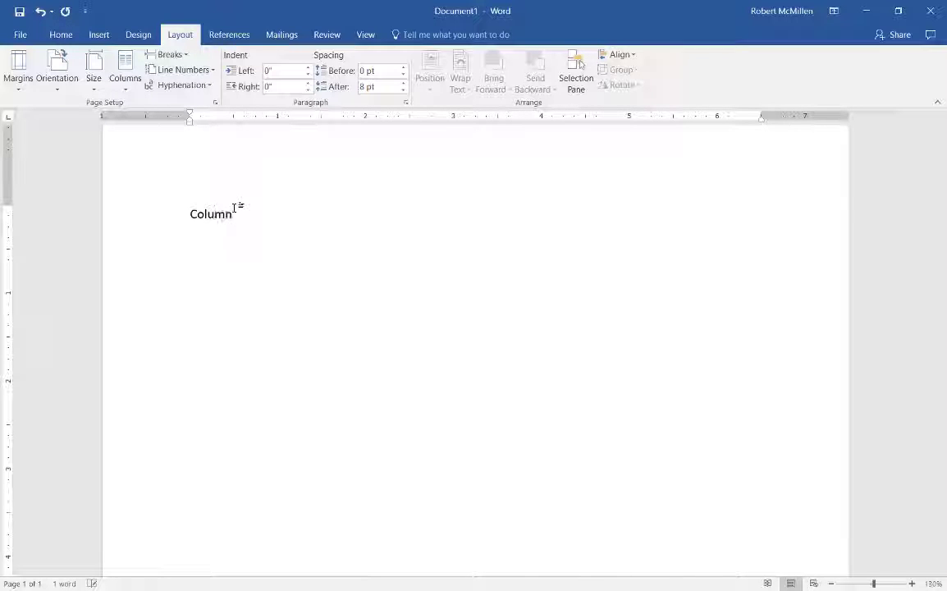
{"action": "left_click", "coordinate": [123, 80]}
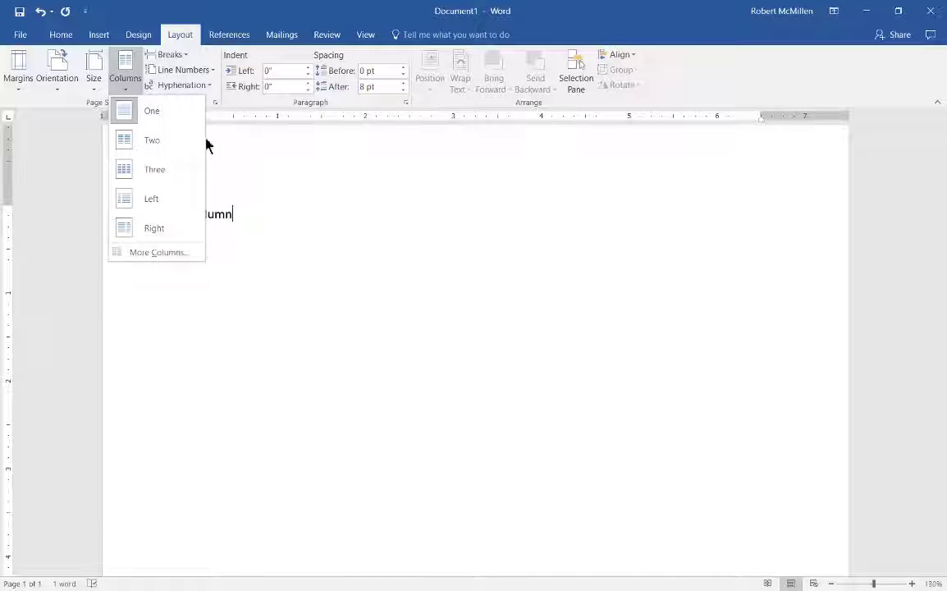
{"action": "left_click", "coordinate": [156, 141]}
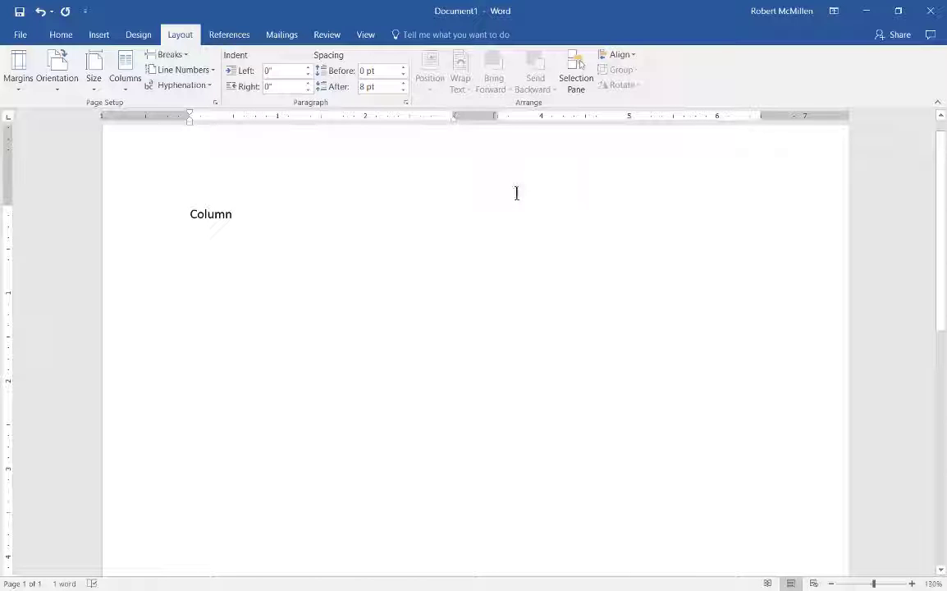
Fill the rest of the first column with blank lines and tabs below "Column" to reach the second column
{"action": "key", "text": "Return"}
{"action": "key", "text": "Tab"}
{"action": "key", "text": "Tab"}
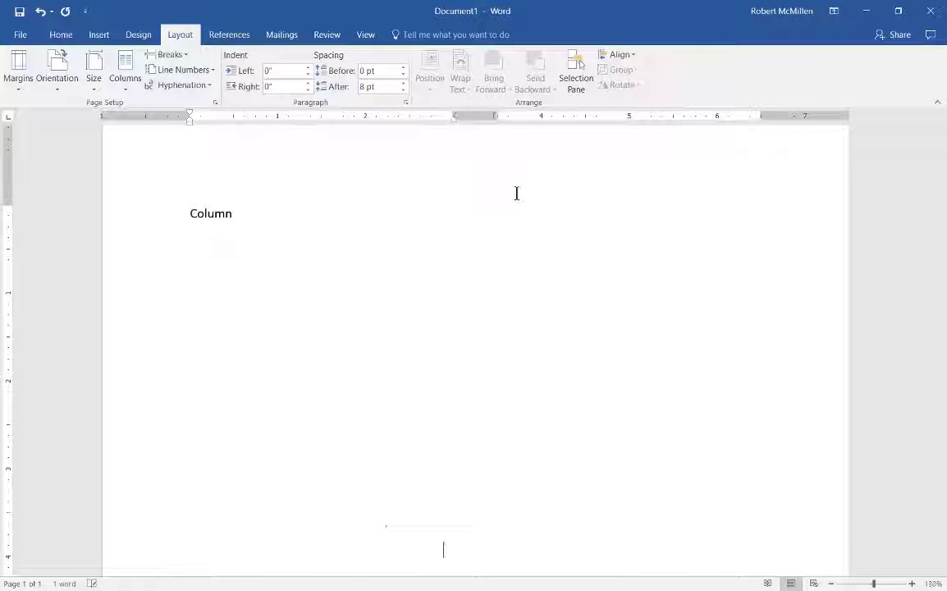
{"action": "key", "text": "Tab"}
{"action": "key", "text": "Tab"}
{"action": "key", "text": "Return"}
{"action": "key", "text": "Return"}
{"action": "key", "text": "Return"}
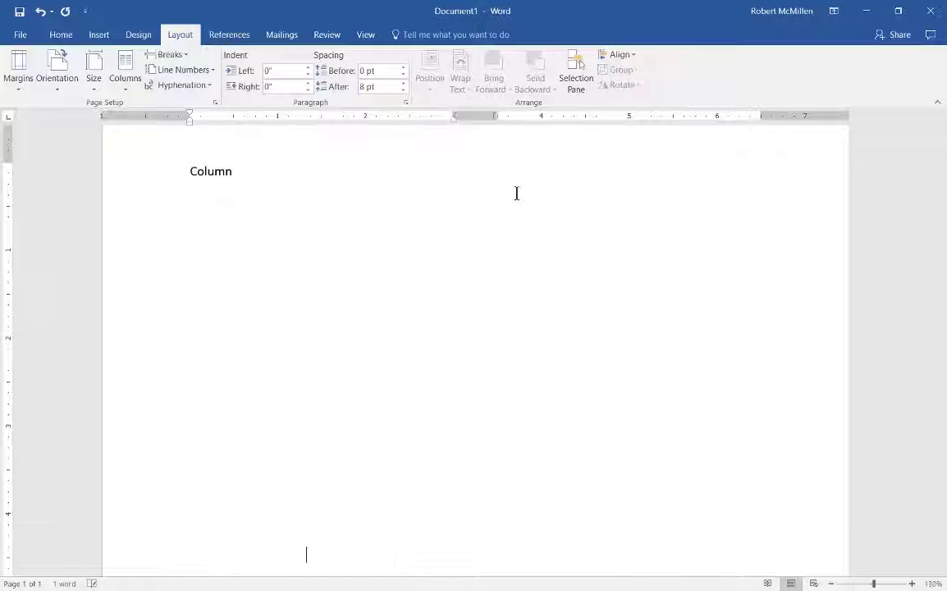
{"action": "key", "text": "Return"}
{"action": "key", "text": "Tab"}
{"action": "key", "text": "Tab"}
{"action": "key", "text": "Tab"}
{"action": "key", "text": "Tab"}
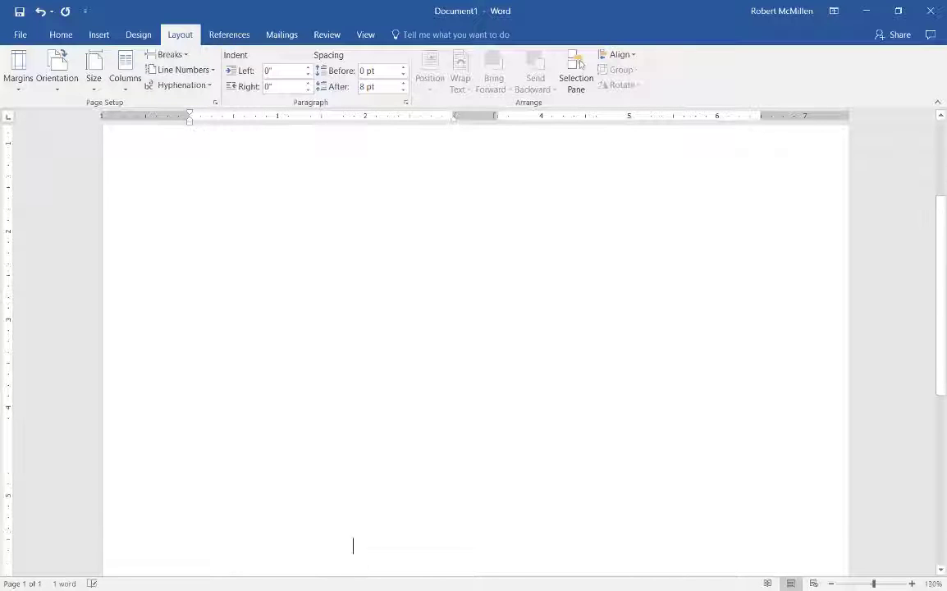
{"action": "key", "text": "Return"}
{"action": "key", "text": "Return"}
{"action": "key", "text": "Tab"}
{"action": "key", "text": "Tab"}
{"action": "key", "text": "Tab"}
{"action": "key", "text": "Tab"}
{"action": "key", "text": "Return"}
{"action": "key", "text": "Tab"}
{"action": "key", "text": "Tab"}
{"action": "key", "text": "Tab"}
{"action": "key", "text": "Tab"}
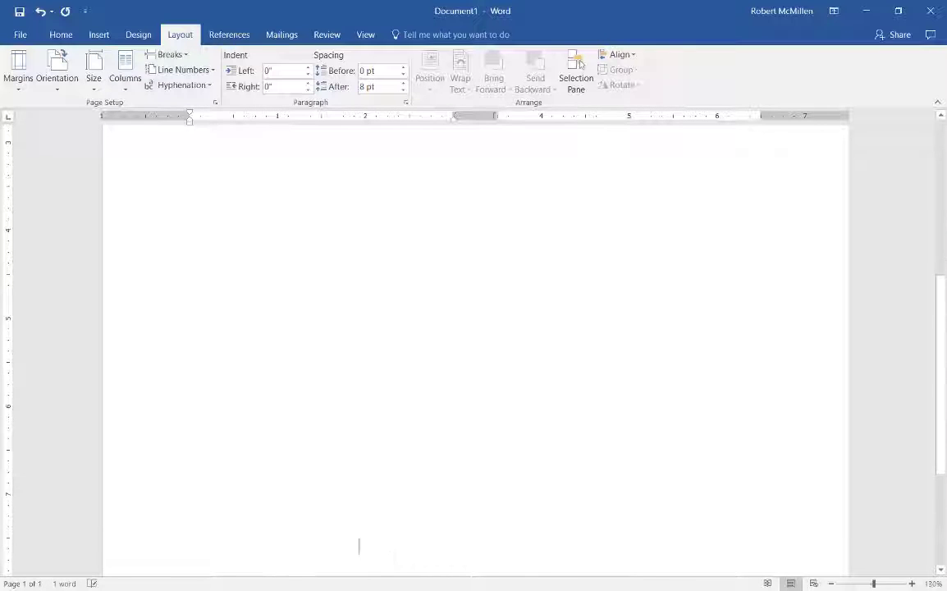
{"action": "key", "text": "Tab"}
{"action": "key", "text": "Tab"}
Enter "Column 2" at the start of the second column
{"action": "key", "text": "alt+BackSpace"}
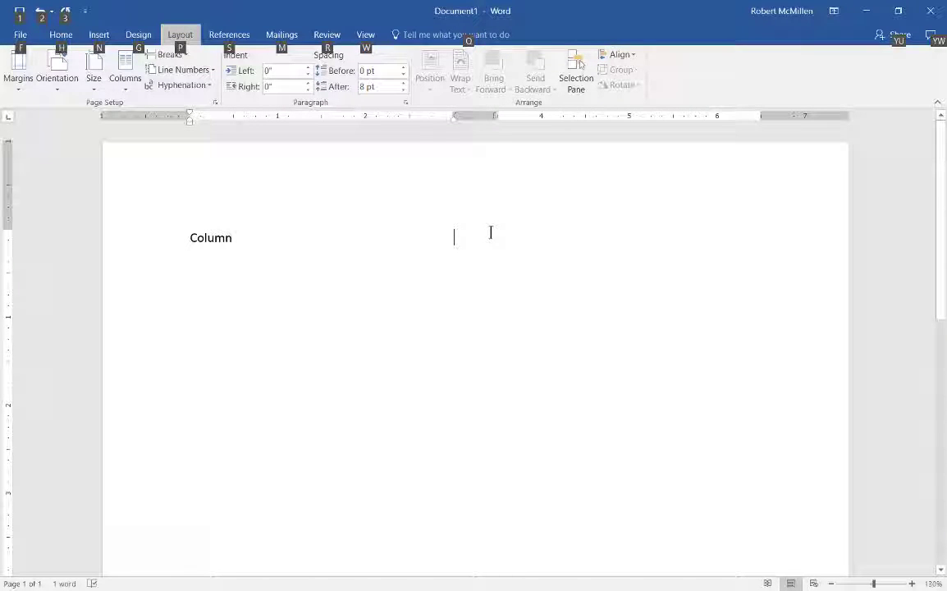
{"action": "key", "text": "o"}
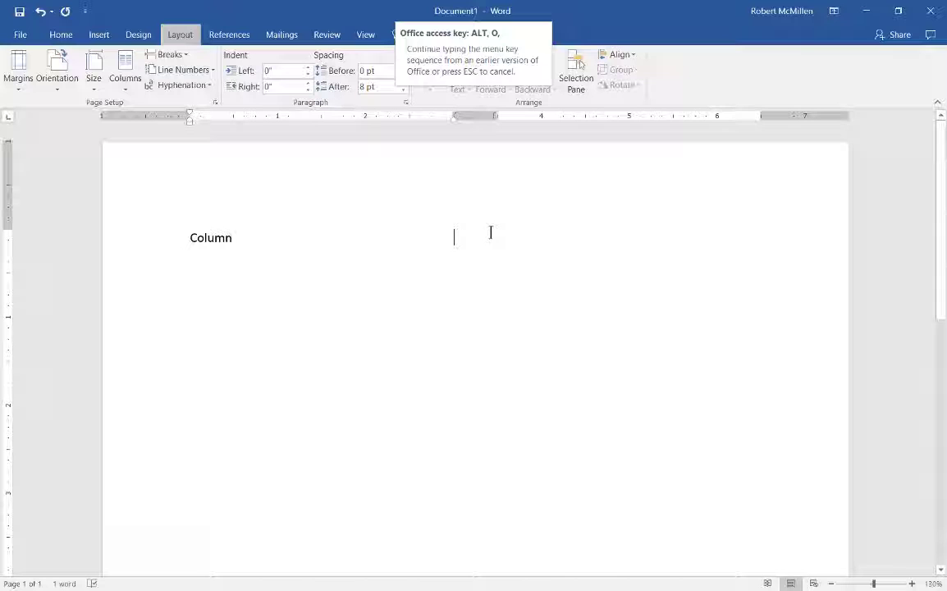
{"action": "key", "text": "Escape"}
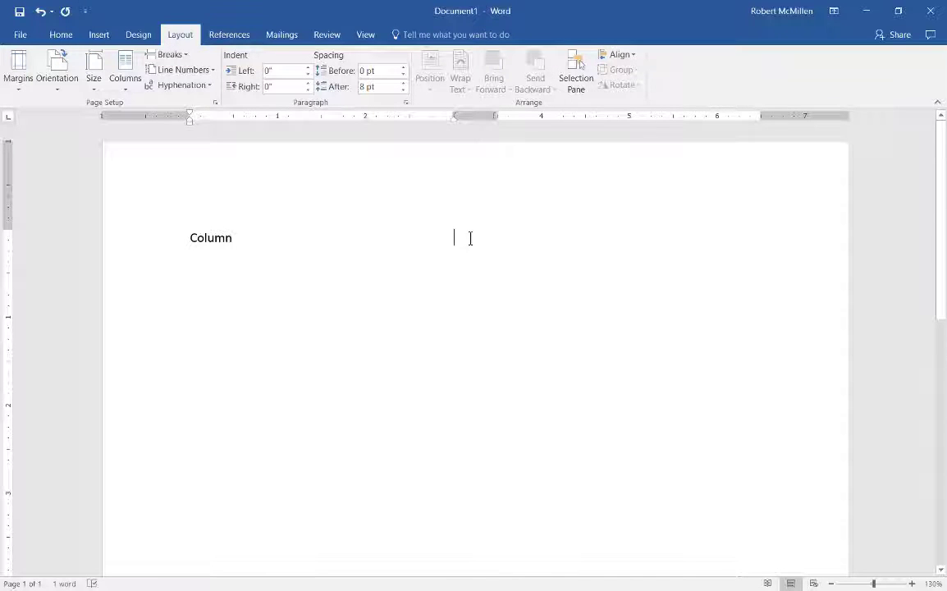
{"action": "type", "text": "Column 2"}
{"action": "scroll", "coordinate": [470, 238], "scroll_direction": "down", "scroll_amount": 2}
{"action": "key", "text": "alt"}
{"action": "key", "text": "Escape"}
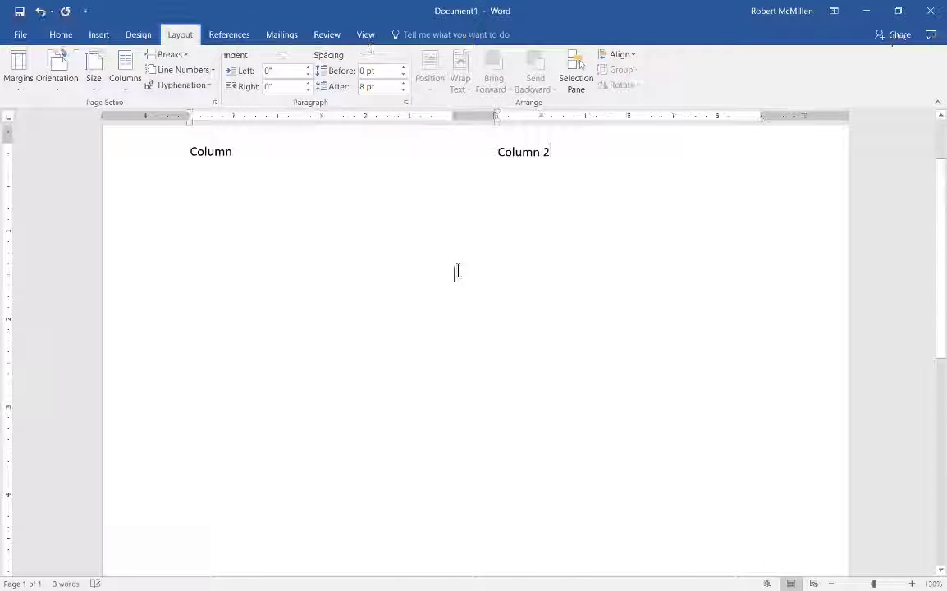
{"action": "scroll", "coordinate": [456, 268], "scroll_direction": "up", "scroll_amount": 2}
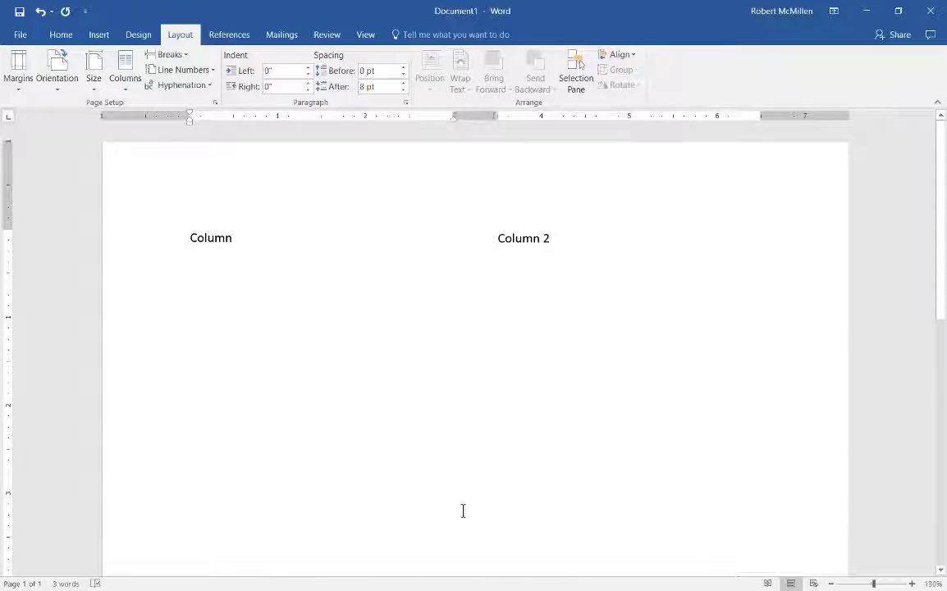
Switch to the COS Portfolio.doc document and look through its text and sample competency matrix
{"action": "mouse_move", "coordinate": [471, 577]}
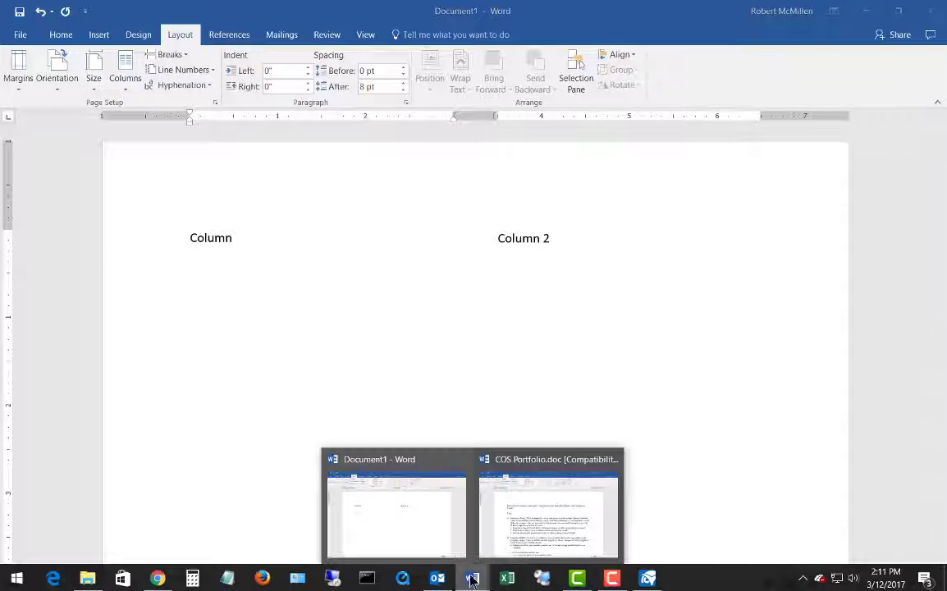
{"action": "left_click", "coordinate": [519, 537]}
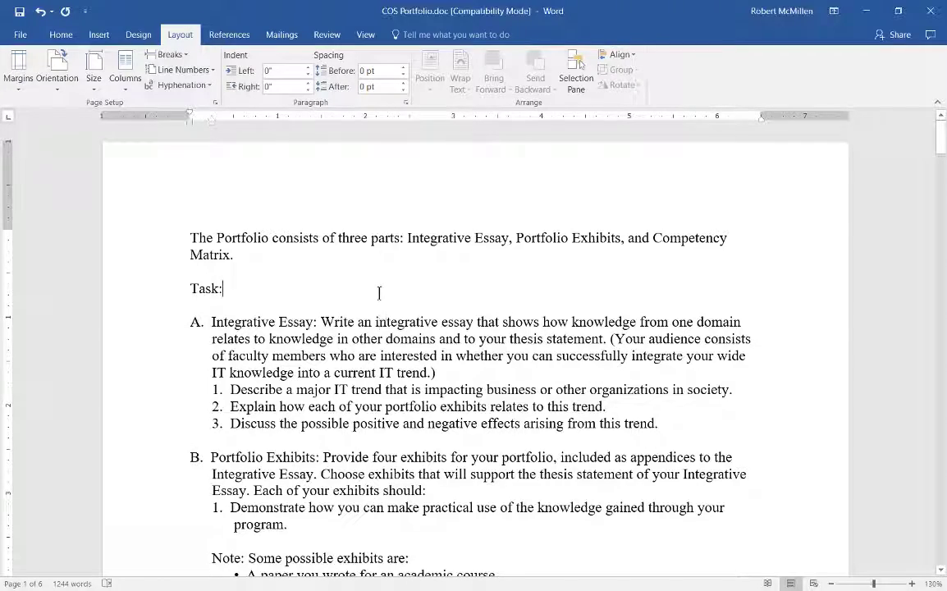
{"action": "scroll", "coordinate": [379, 320], "scroll_direction": "down", "scroll_amount": 20}
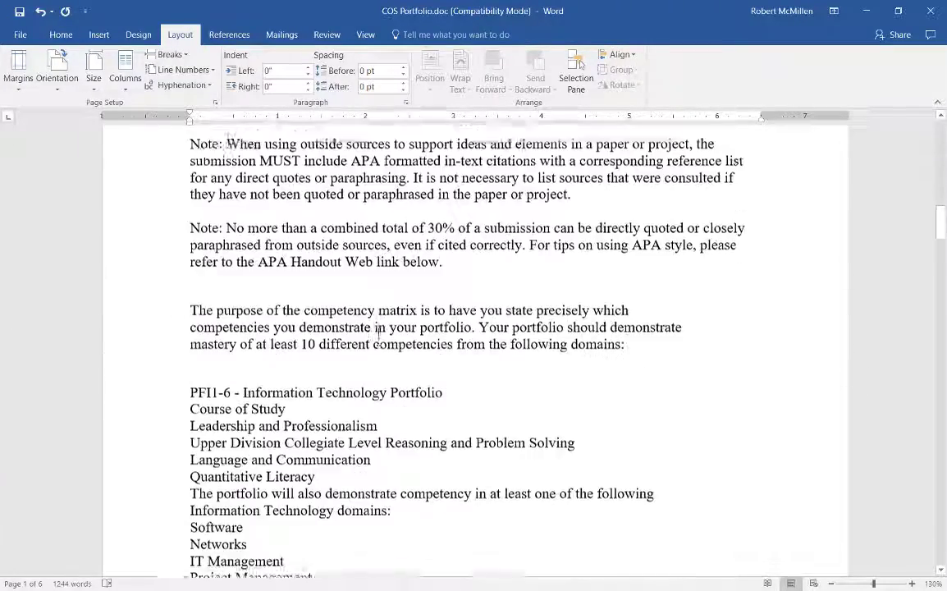
{"action": "scroll", "coordinate": [379, 329], "scroll_direction": "down", "scroll_amount": 15}
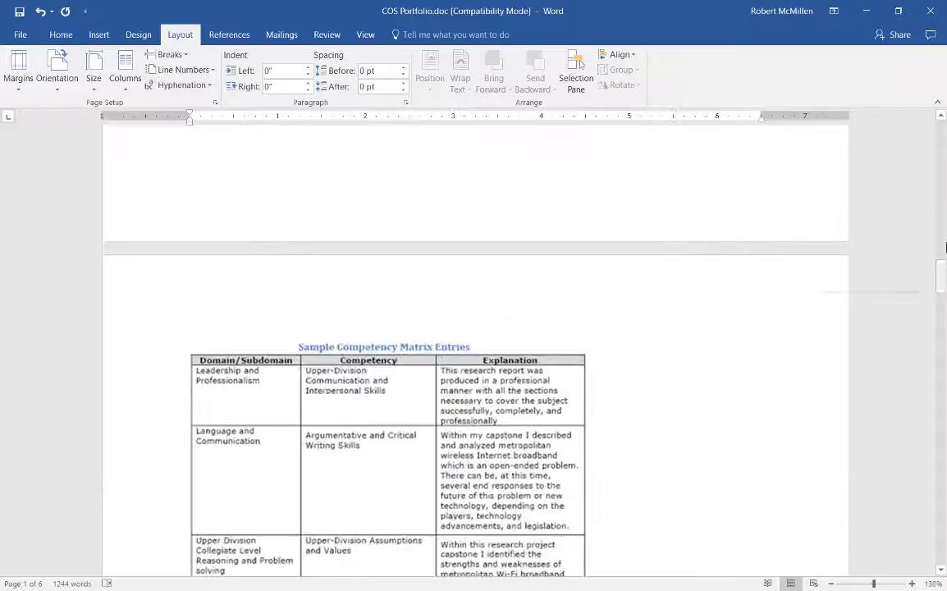
{"action": "scroll", "coordinate": [945, 246], "scroll_direction": "up", "scroll_amount": 20}
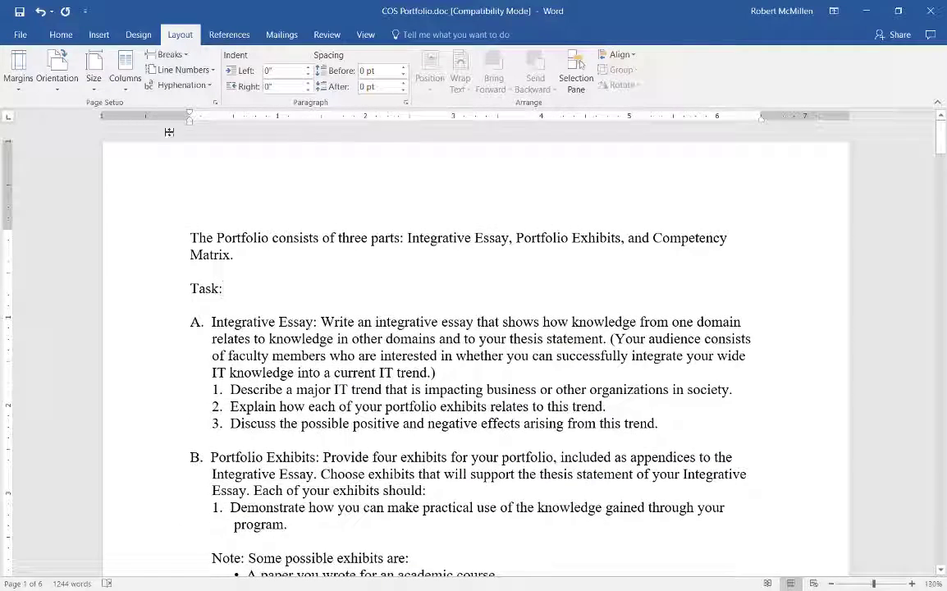
Format the portfolio document in two columns
{"action": "left_click", "coordinate": [123, 69]}
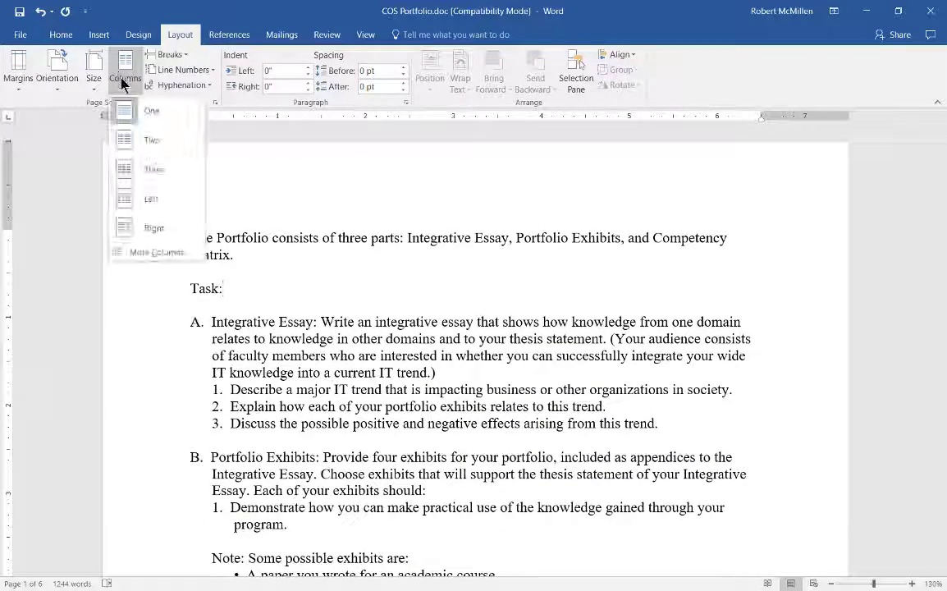
{"action": "left_click", "coordinate": [148, 141]}
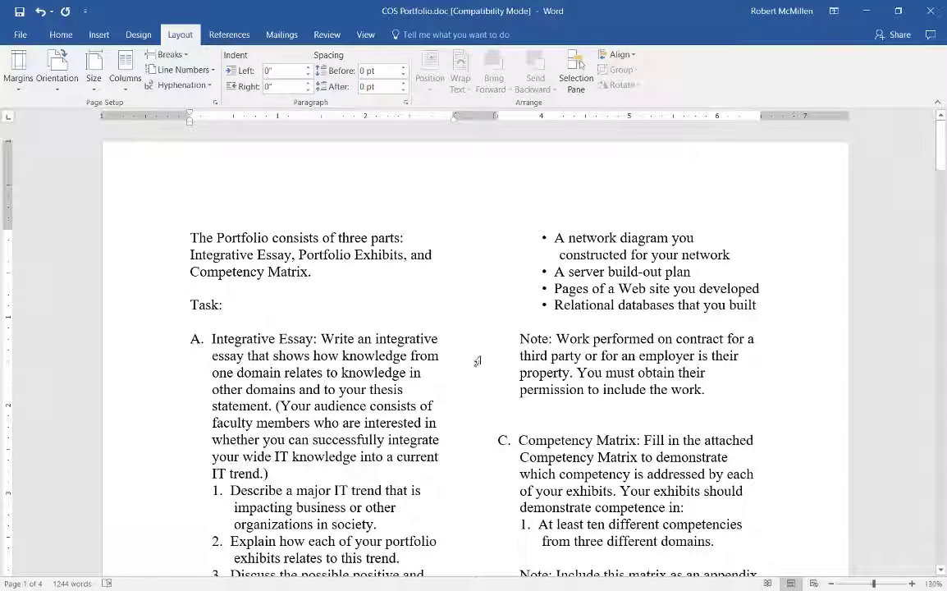
{"action": "left_click", "coordinate": [481, 360]}
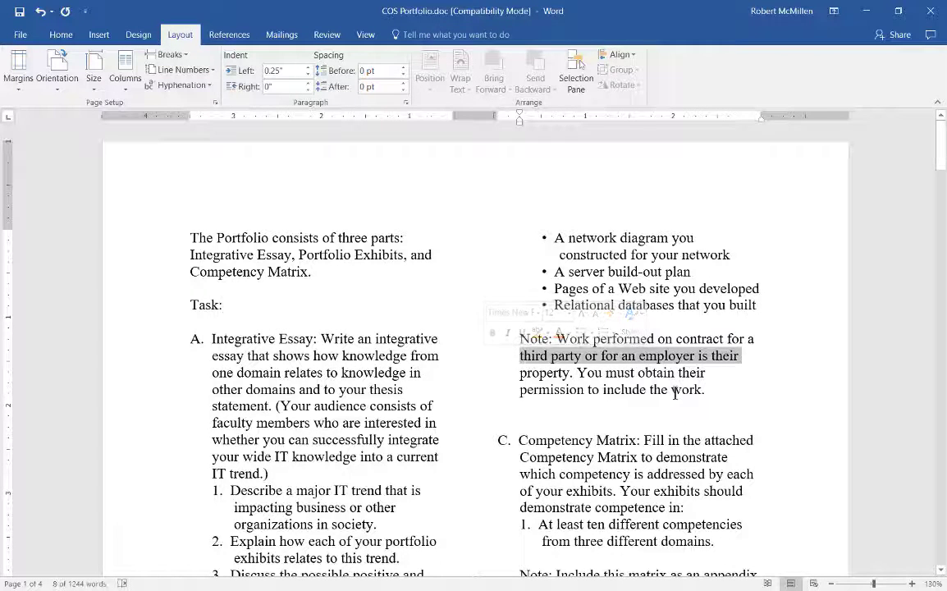
{"action": "left_click", "coordinate": [675, 392]}
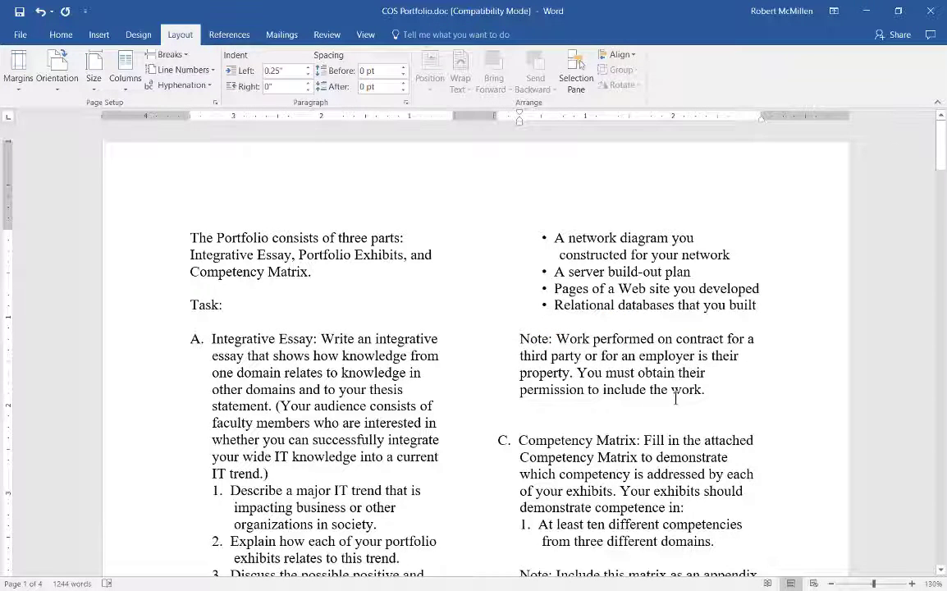
Examine how the text and the empty competency table flow across the pages in the two-column layout
{"action": "scroll", "coordinate": [423, 462], "scroll_direction": "down", "scroll_amount": 10}
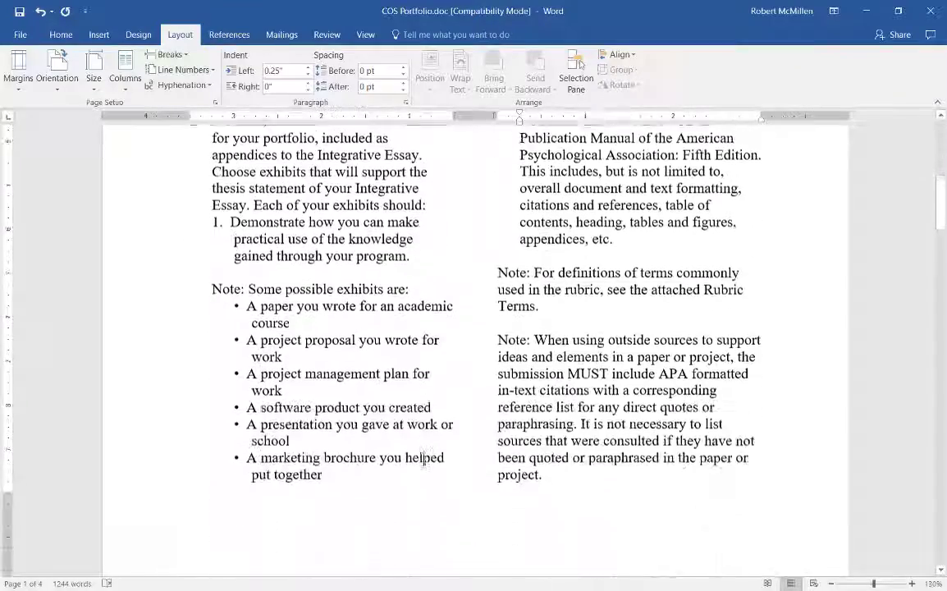
{"action": "scroll", "coordinate": [629, 451], "scroll_direction": "up", "scroll_amount": 10}
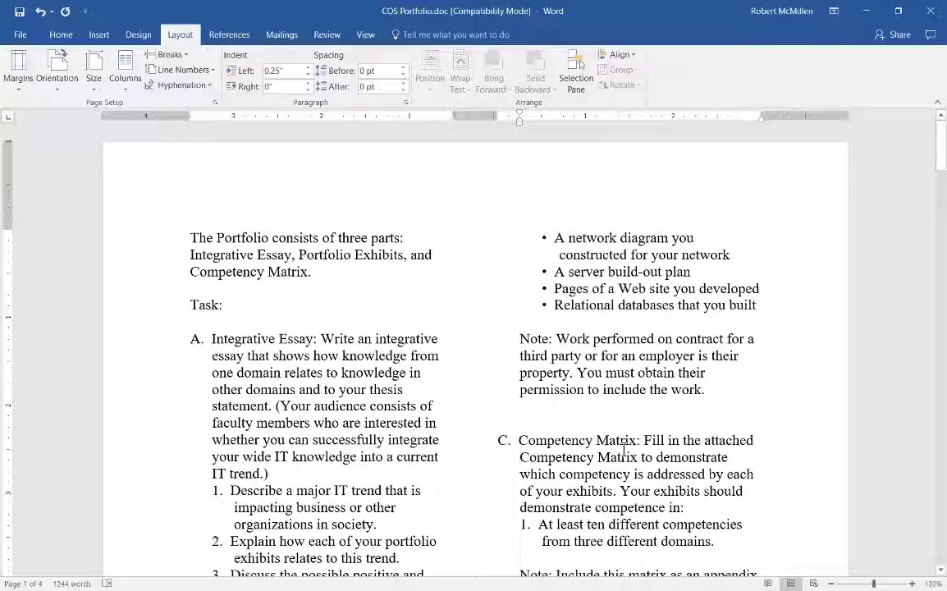
{"action": "scroll", "coordinate": [625, 447], "scroll_direction": "down", "scroll_amount": 1}
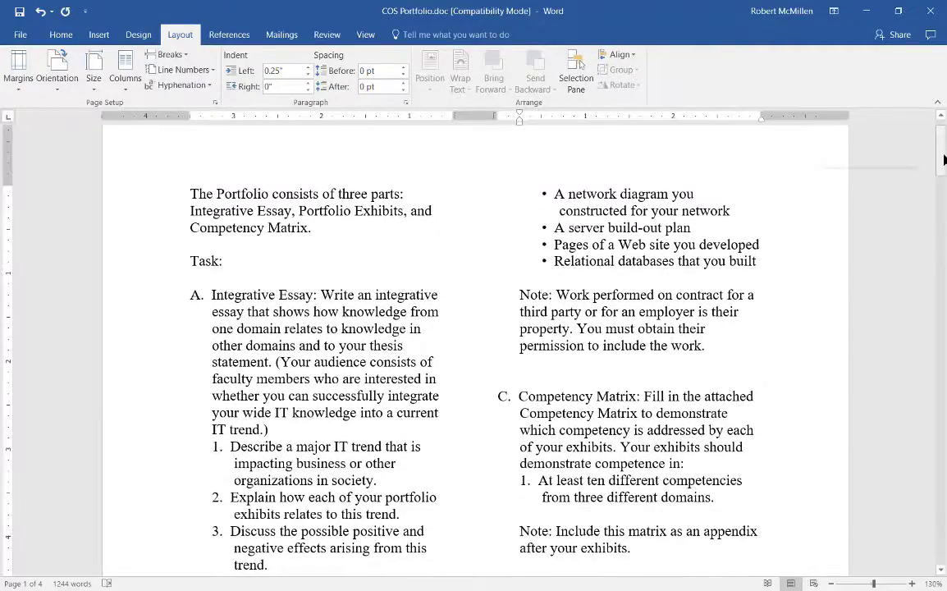
{"action": "left_click_drag", "start_coordinate": [944, 159], "coordinate": [940, 494]}
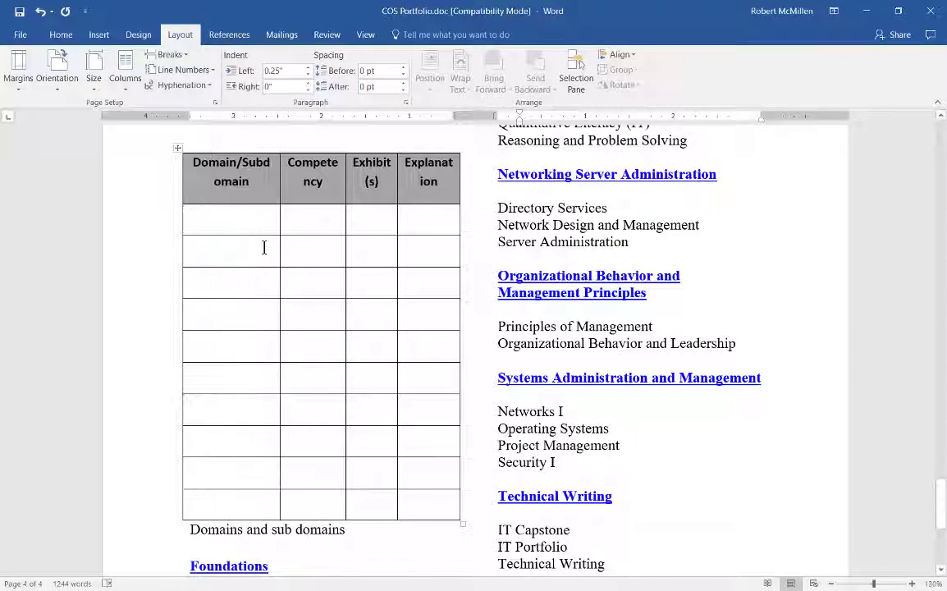
{"action": "scroll", "coordinate": [245, 278], "scroll_direction": "down", "scroll_amount": 5}
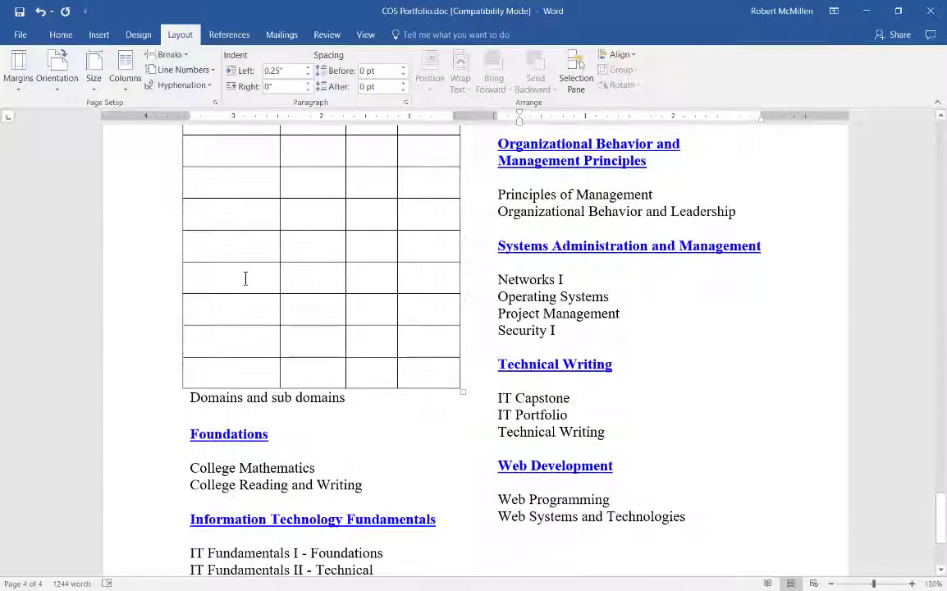
{"action": "scroll", "coordinate": [244, 278], "scroll_direction": "up", "scroll_amount": 12}
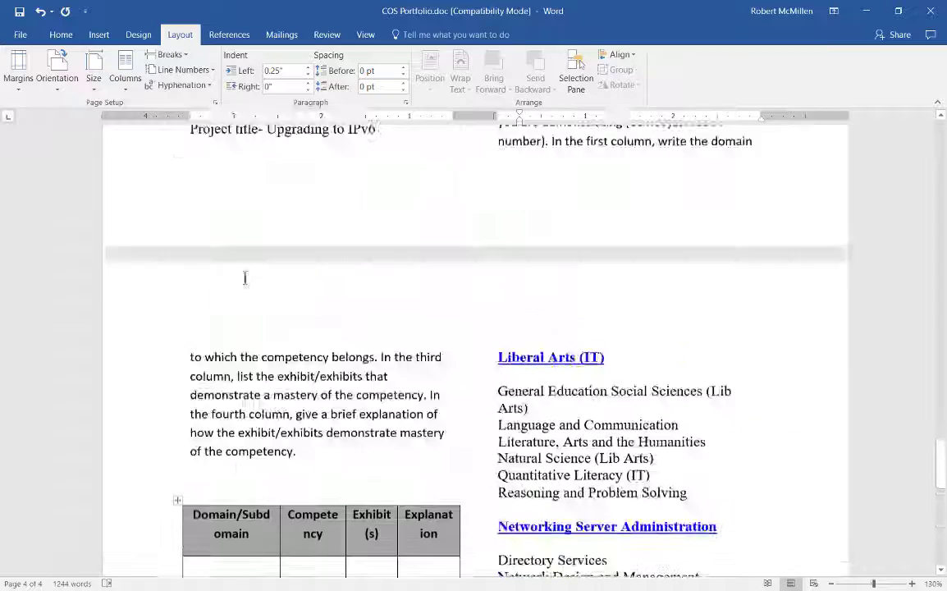
{"action": "scroll", "coordinate": [245, 278], "scroll_direction": "down", "scroll_amount": 2}
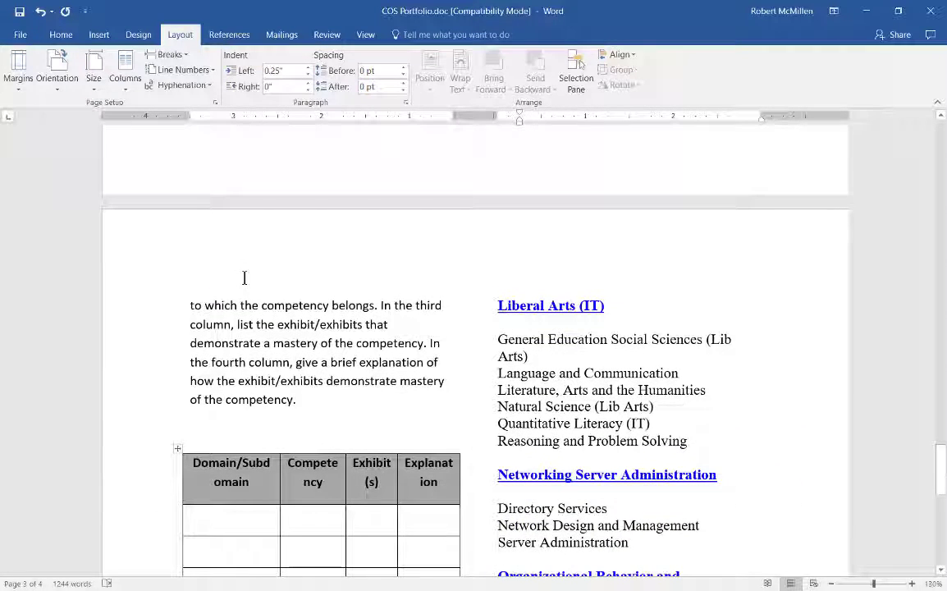
Return the portfolio document to a single column and check the competency table at full width
{"action": "left_click", "coordinate": [127, 79]}
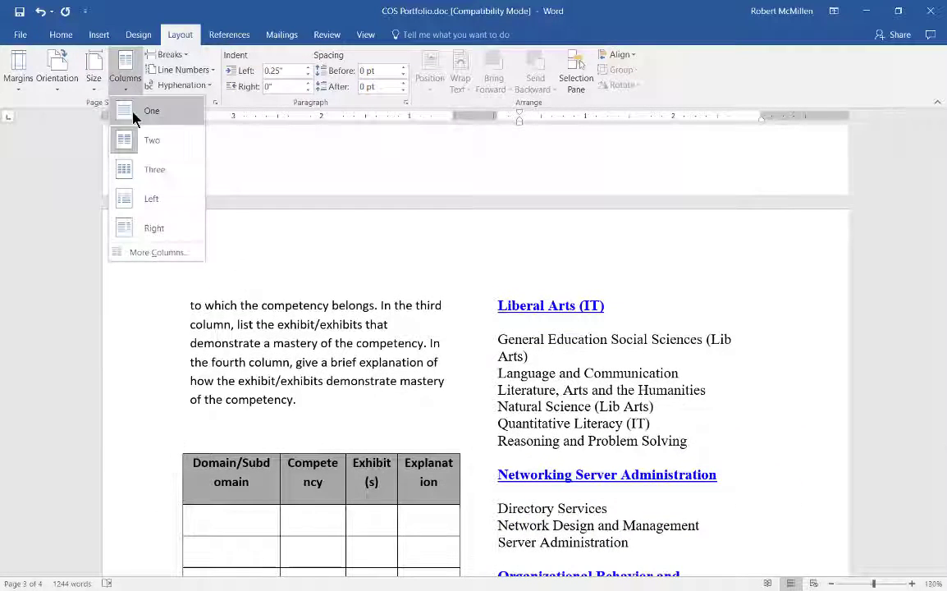
{"action": "left_click", "coordinate": [134, 118]}
{"action": "left_click_drag", "start_coordinate": [941, 180], "coordinate": [941, 185]}
{"action": "left_click_drag", "start_coordinate": [941, 293], "coordinate": [940, 454]}
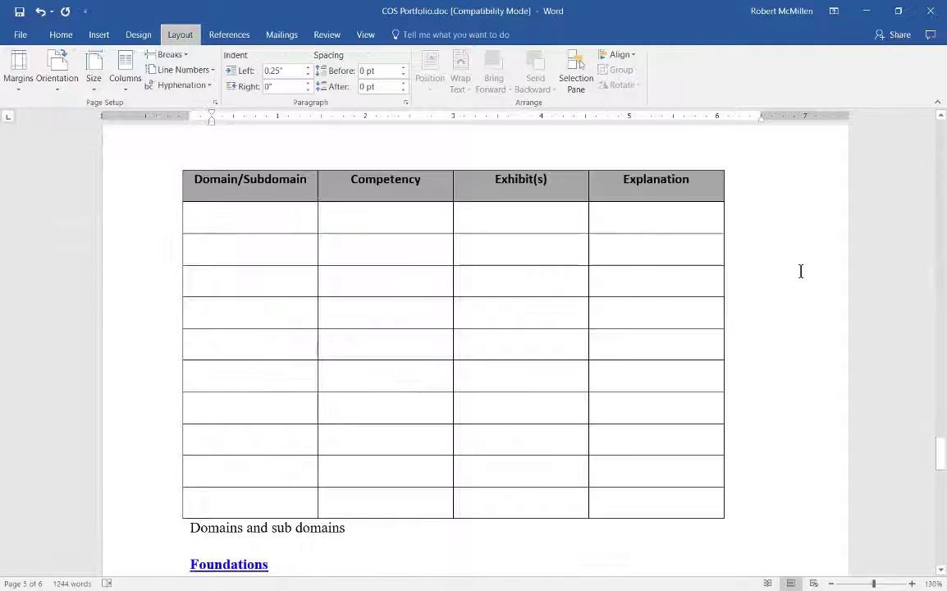
{"action": "left_click", "coordinate": [740, 291]}
{"action": "scroll", "coordinate": [738, 291], "scroll_direction": "down", "scroll_amount": 3}
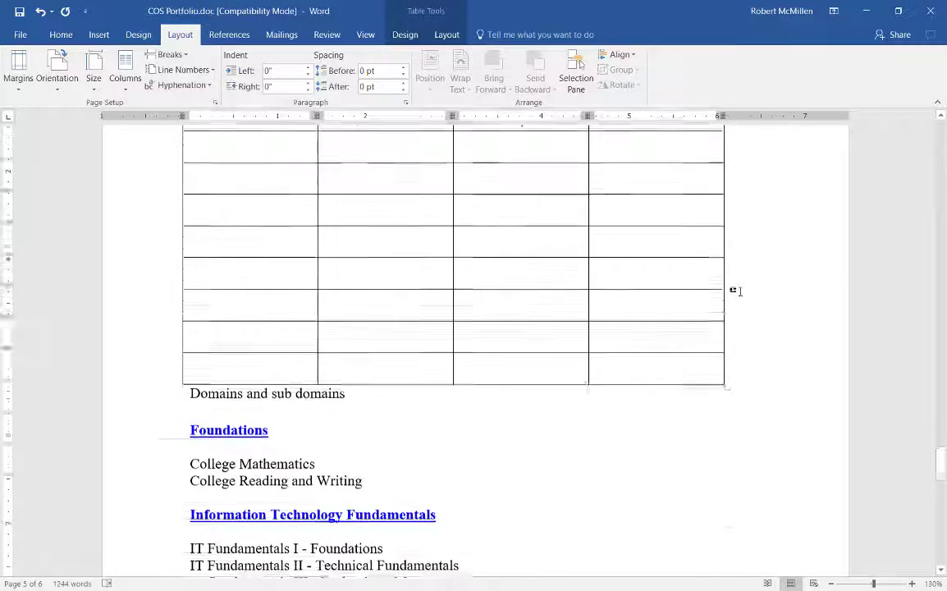
{"action": "scroll", "coordinate": [738, 292], "scroll_direction": "up", "scroll_amount": 5}
{"action": "scroll", "coordinate": [689, 253], "scroll_direction": "up", "scroll_amount": 3}
Format the portfolio document in three columns and inspect how the competency table fits in the narrower columns
{"action": "left_click", "coordinate": [123, 74]}
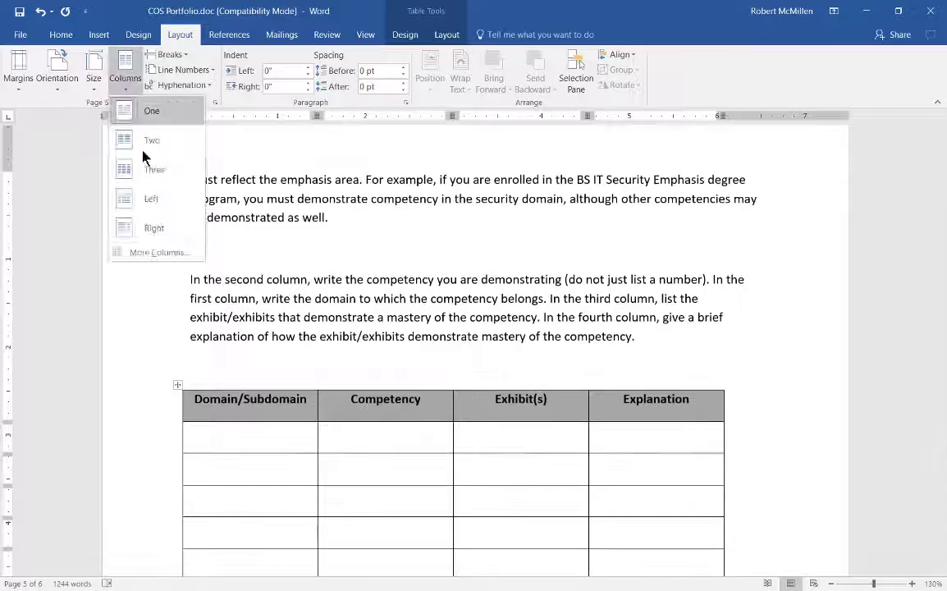
{"action": "left_click", "coordinate": [143, 169]}
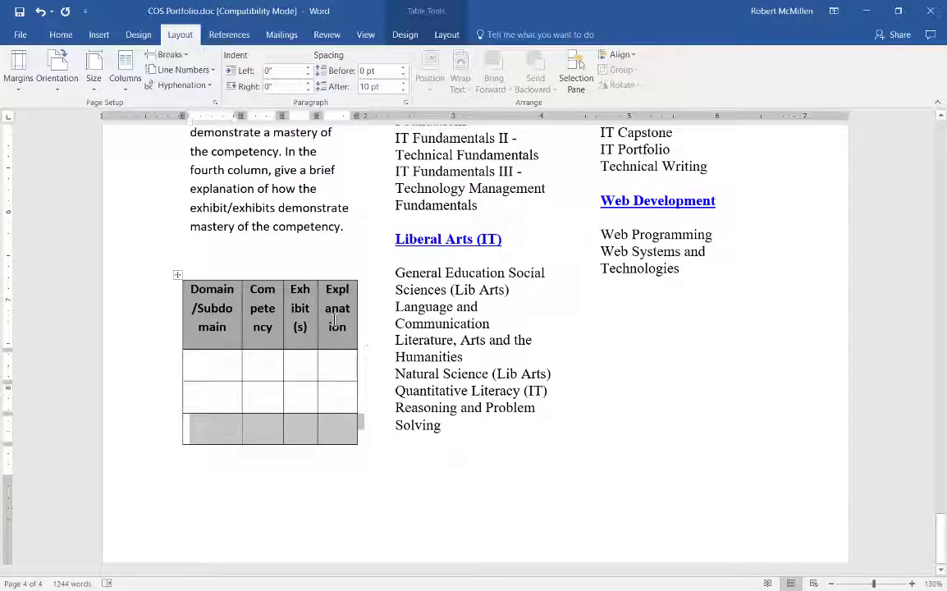
{"action": "scroll", "coordinate": [509, 329], "scroll_direction": "up", "scroll_amount": 5}
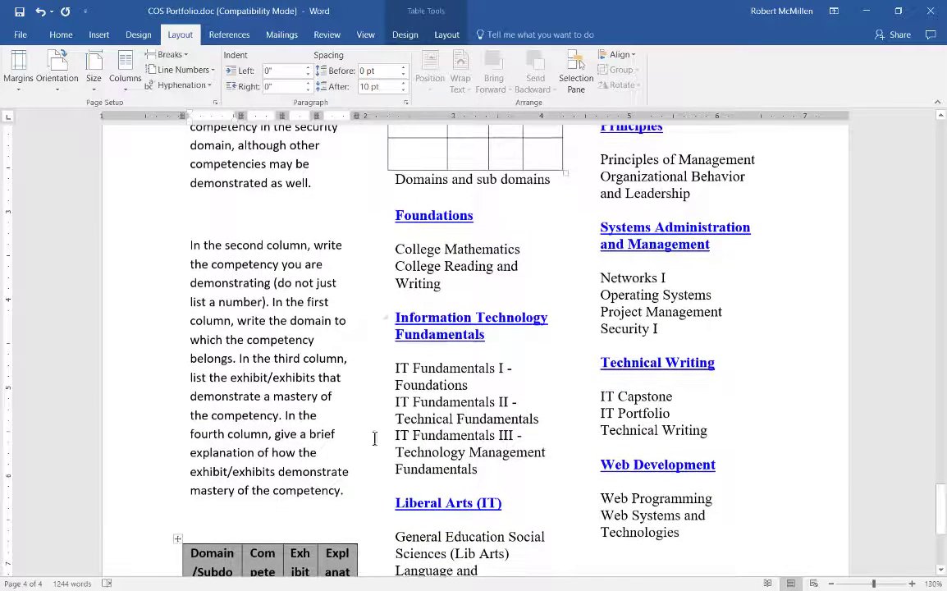
{"action": "left_click", "coordinate": [177, 539]}
{"action": "left_click", "coordinate": [196, 558]}
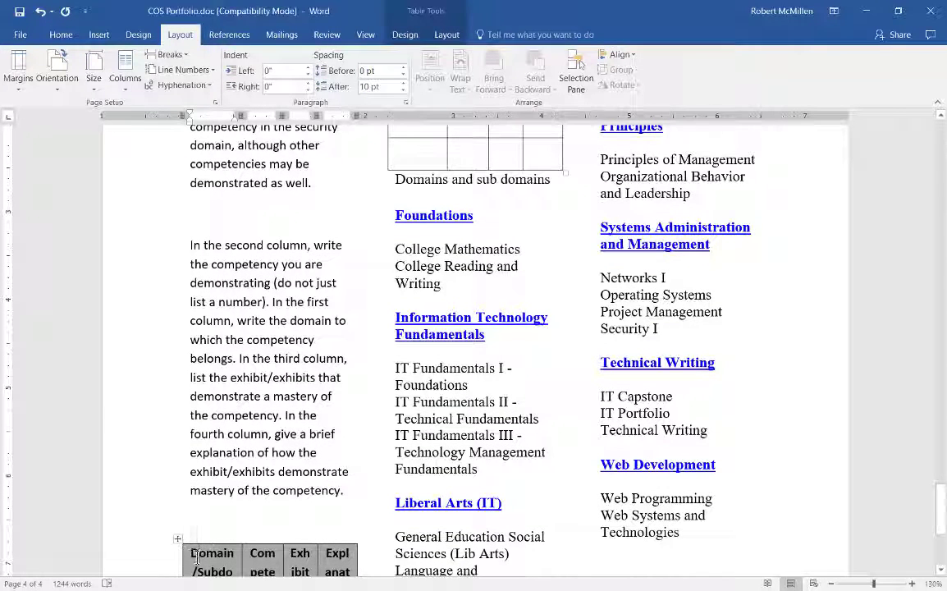
Move the empty competency matrix table out of the narrow first column and review the pages preceding it
{"action": "left_click_drag", "start_coordinate": [181, 539], "coordinate": [175, 490]}
{"action": "scroll", "coordinate": [217, 494], "scroll_direction": "up", "scroll_amount": 5}
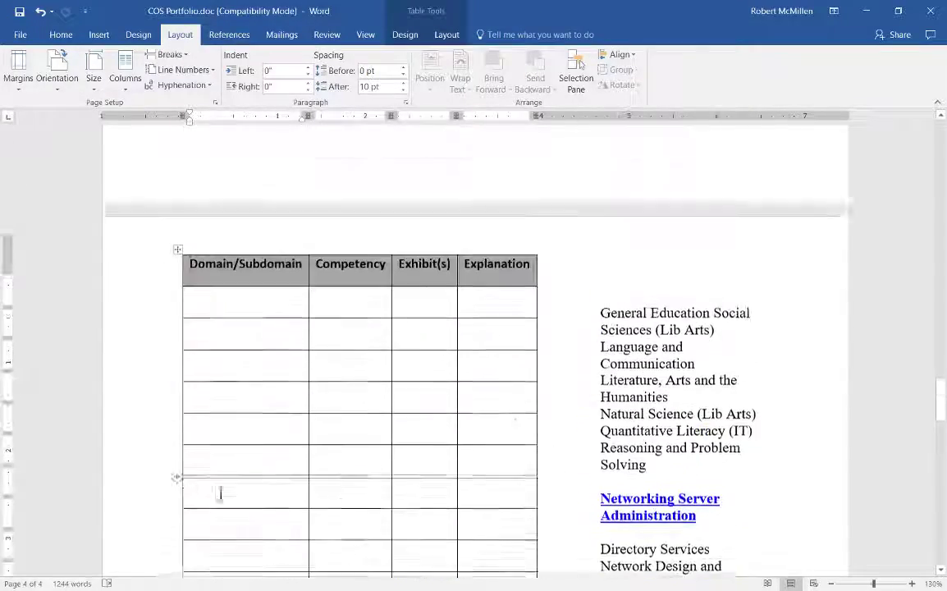
{"action": "scroll", "coordinate": [466, 484], "scroll_direction": "up", "scroll_amount": 15}
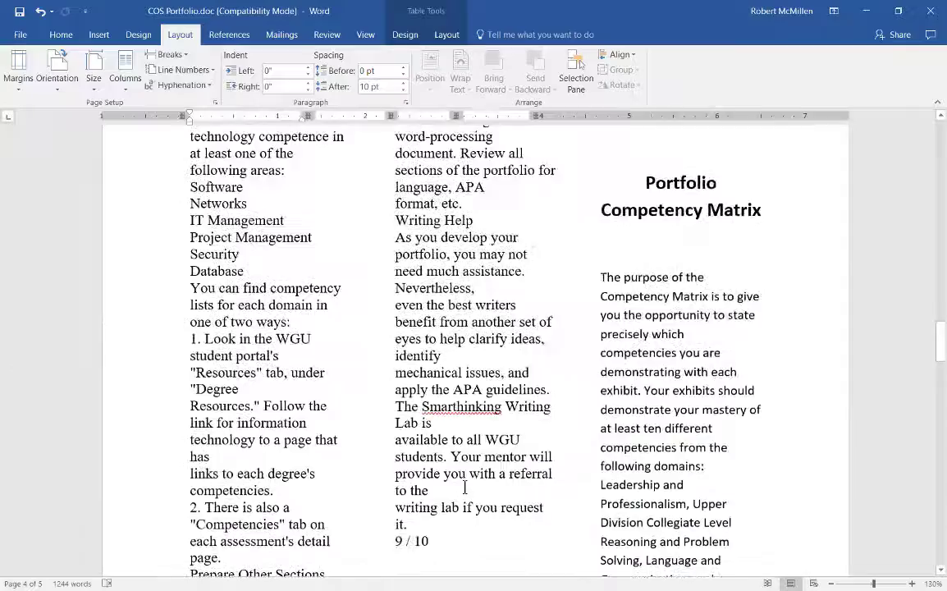
{"action": "scroll", "coordinate": [466, 484], "scroll_direction": "up", "scroll_amount": 15}
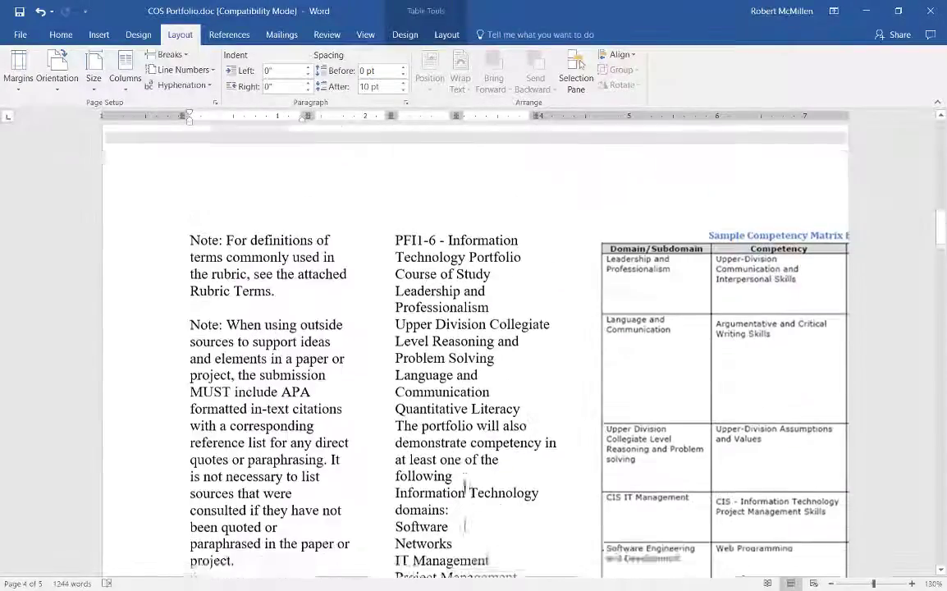
{"action": "scroll", "coordinate": [467, 487], "scroll_direction": "up", "scroll_amount": 15}
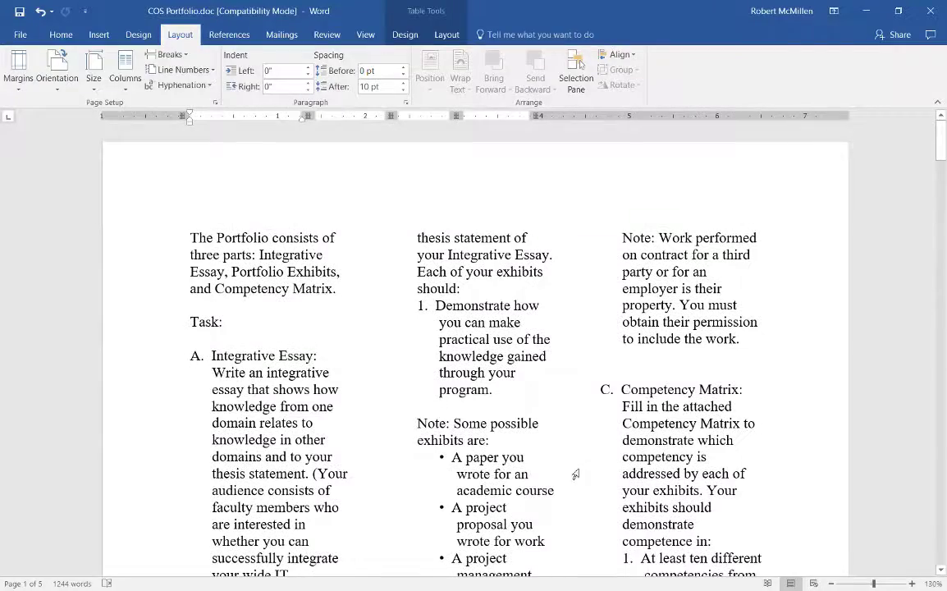
Shrink the Sample Competency Matrix Entries picture on page 2 until all three of its columns are within the page
{"action": "scroll", "coordinate": [558, 473], "scroll_direction": "down", "scroll_amount": 20}
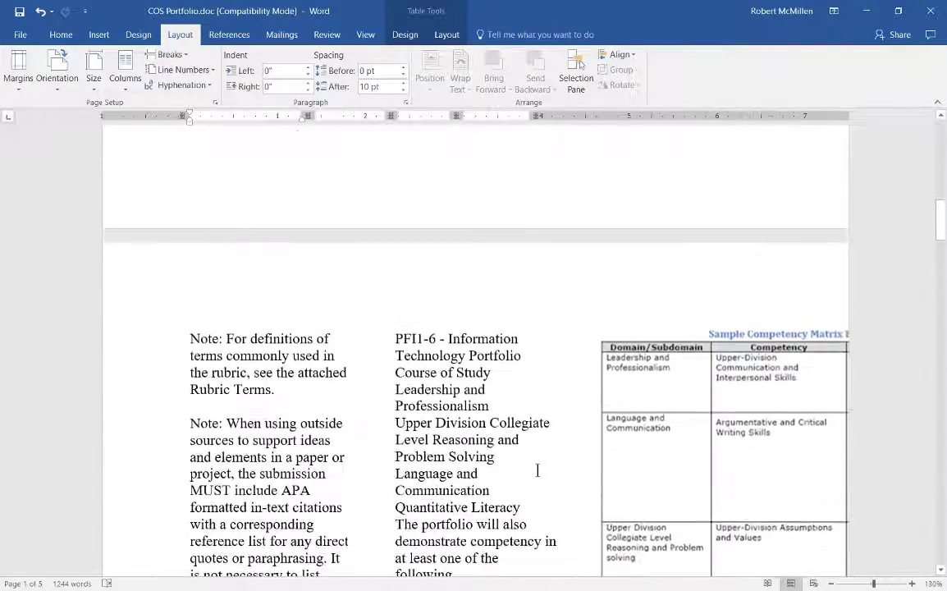
{"action": "scroll", "coordinate": [591, 419], "scroll_direction": "down", "scroll_amount": 3}
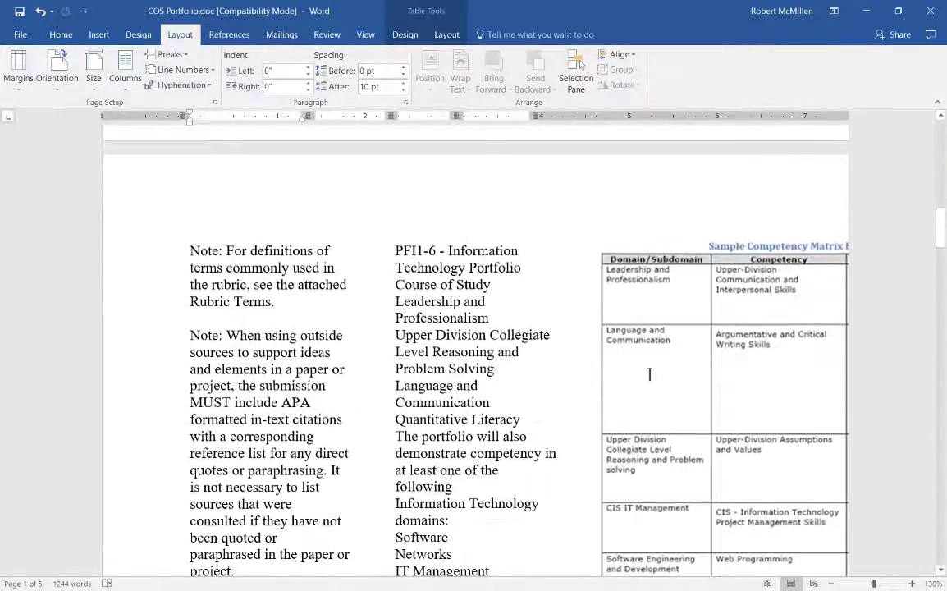
{"action": "left_click", "coordinate": [771, 260]}
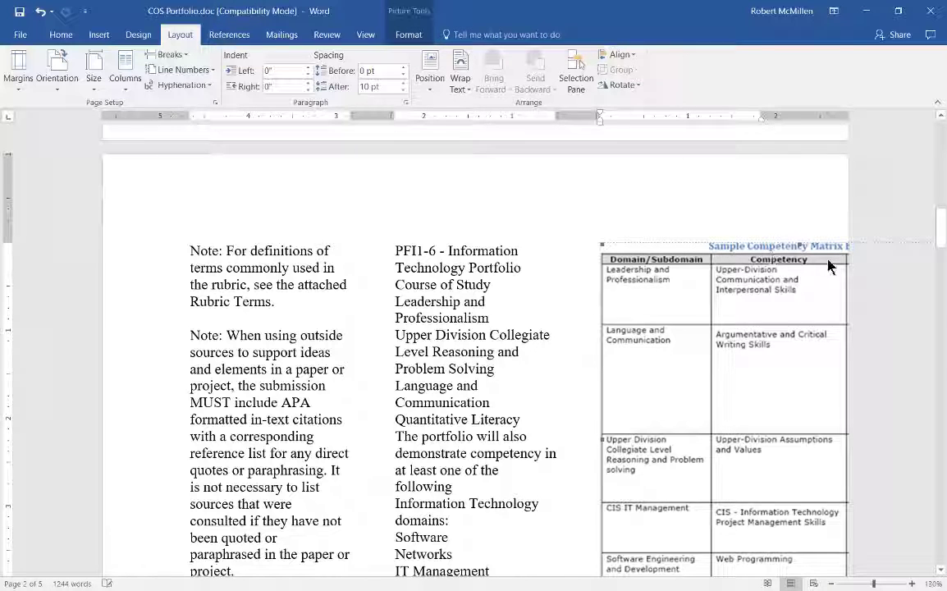
{"action": "left_click_drag", "start_coordinate": [604, 245], "coordinate": [727, 320]}
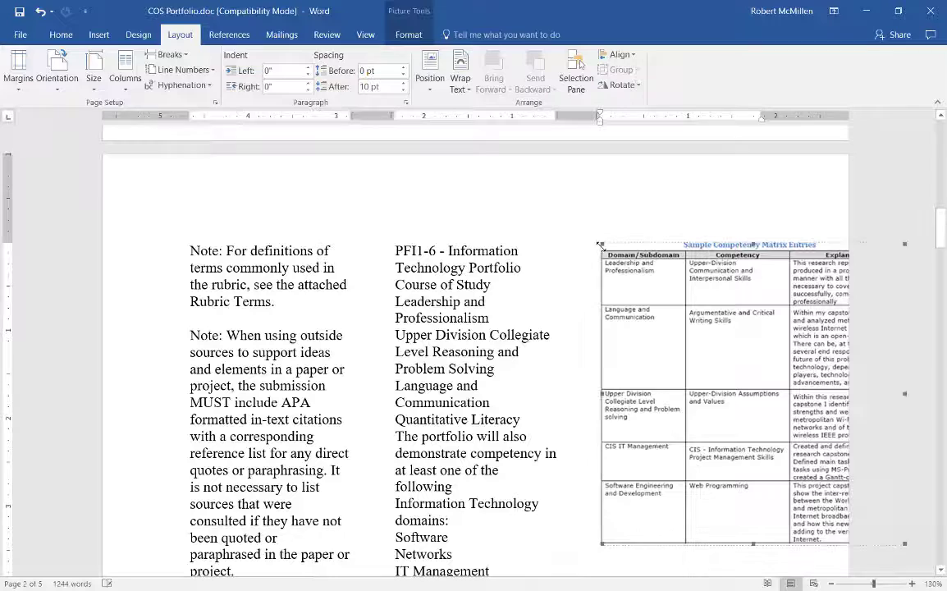
{"action": "left_click_drag", "start_coordinate": [601, 245], "coordinate": [712, 330]}
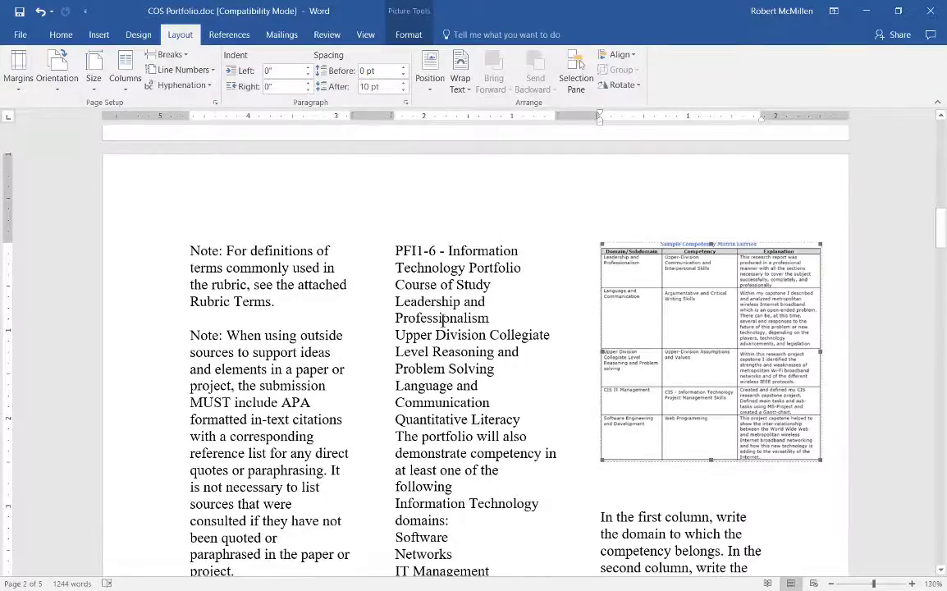
Apply the Right column preset, 4.17" and 1.83" wide with 0.5" spacing, to the selected sample matrix picture
{"action": "scroll", "coordinate": [441, 318], "scroll_direction": "up", "scroll_amount": 15}
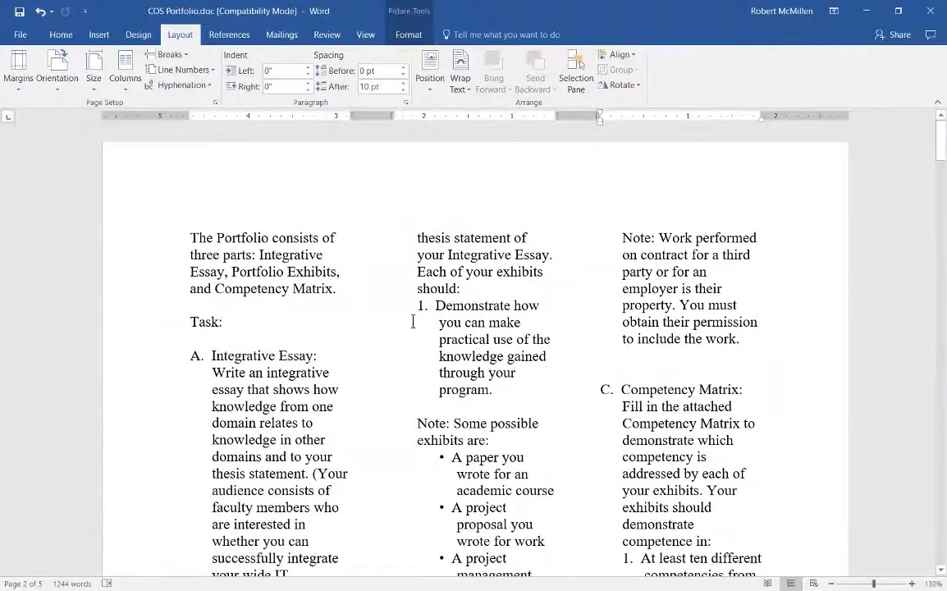
{"action": "left_click", "coordinate": [128, 97]}
{"action": "left_click", "coordinate": [139, 248]}
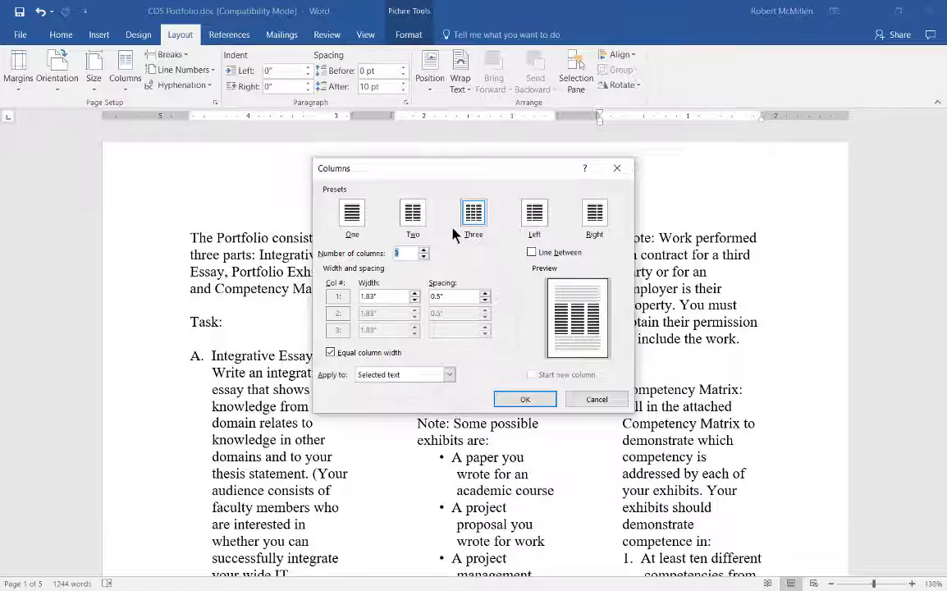
{"action": "left_click", "coordinate": [592, 215]}
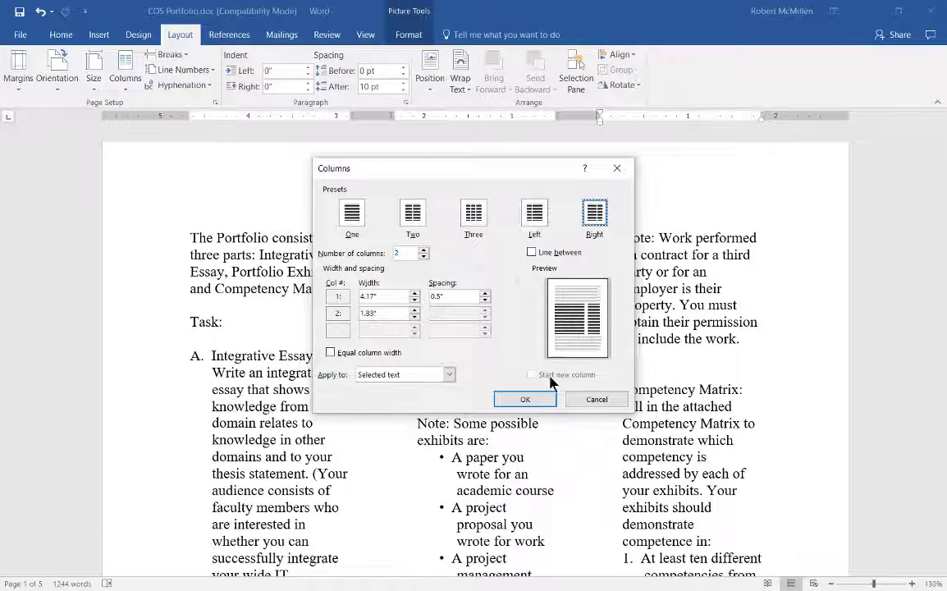
{"action": "left_click", "coordinate": [526, 400]}
{"action": "scroll", "coordinate": [528, 402], "scroll_direction": "down", "scroll_amount": 3}
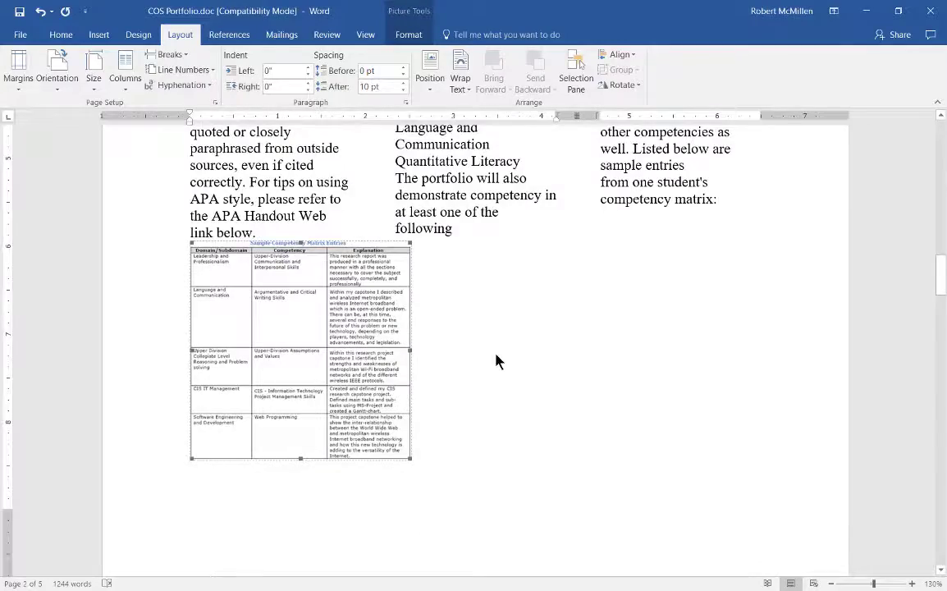
Try the two-column layout with the sample matrix picture selected, and undo it
{"action": "scroll", "coordinate": [496, 361], "scroll_direction": "up", "scroll_amount": 15}
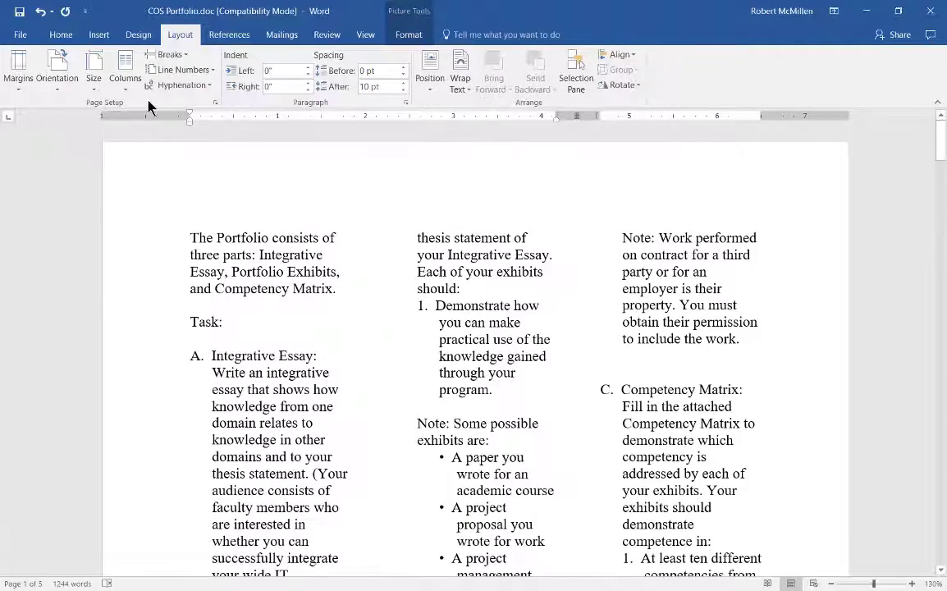
{"action": "left_click", "coordinate": [119, 70]}
{"action": "left_click", "coordinate": [115, 126]}
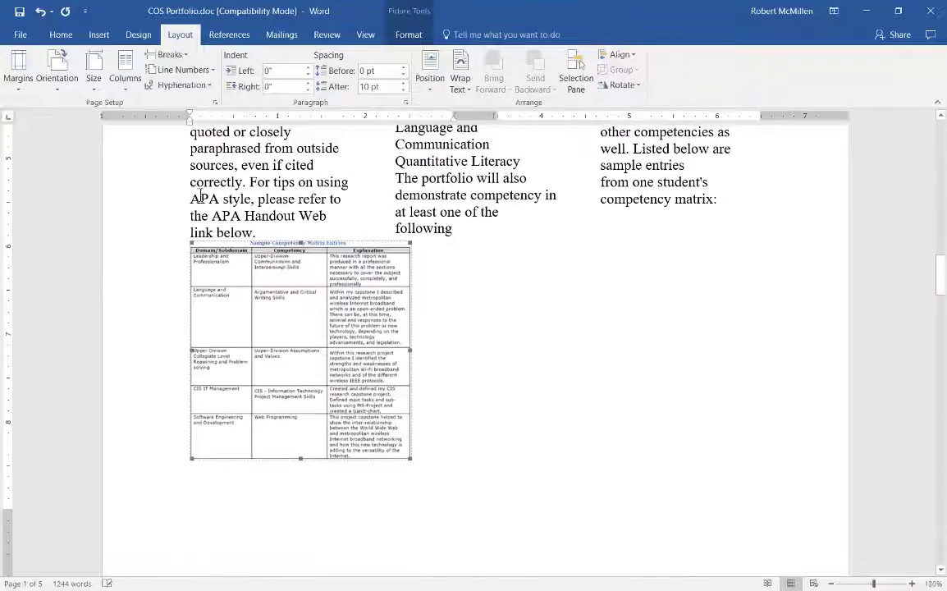
{"action": "key", "text": "ctrl+z"}
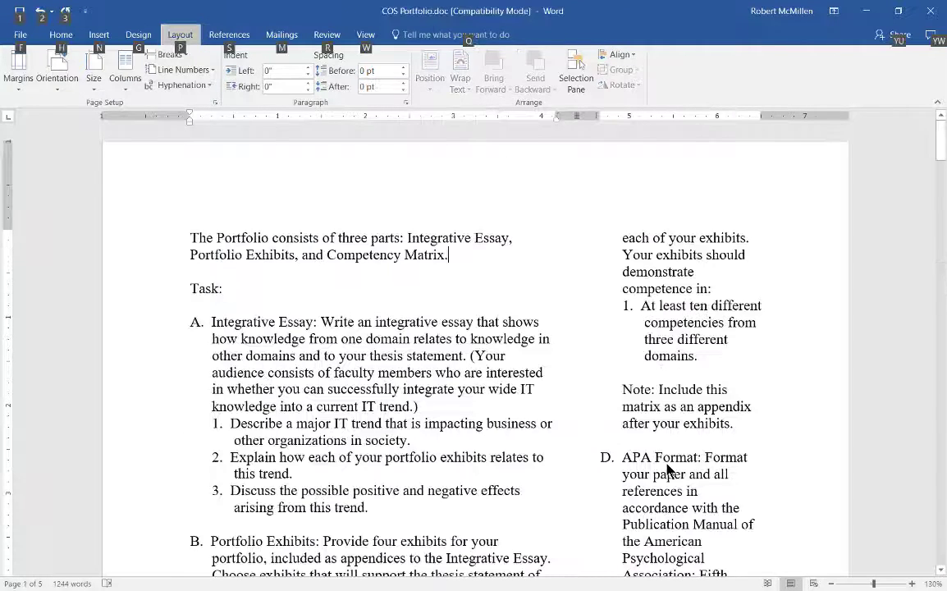
Format the opening text section with the Left column preset and inspect how its paragraphs flow
{"action": "left_click", "coordinate": [530, 389]}
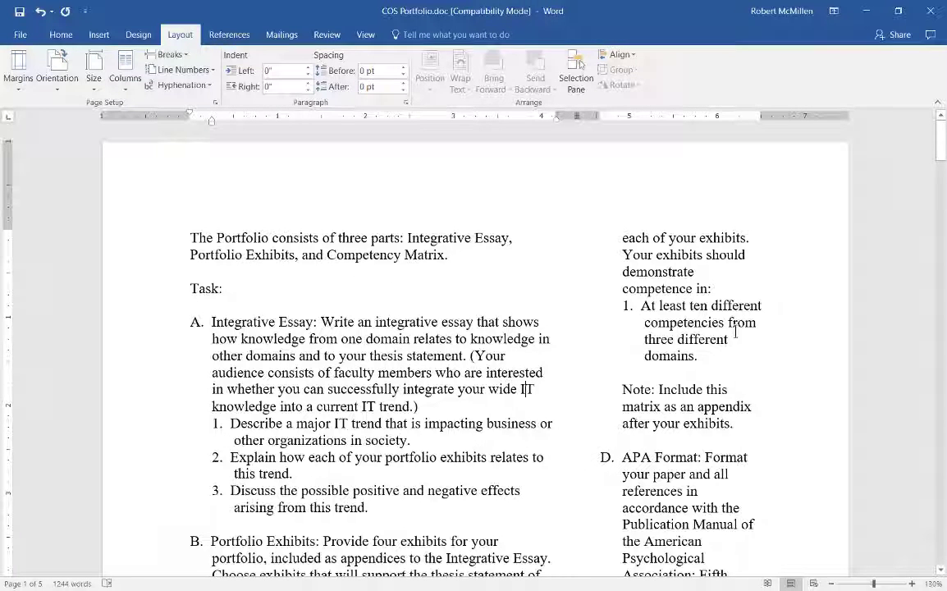
{"action": "scroll", "coordinate": [657, 386], "scroll_direction": "down", "scroll_amount": 2}
{"action": "scroll", "coordinate": [686, 407], "scroll_direction": "up", "scroll_amount": 2}
{"action": "left_click", "coordinate": [124, 86]}
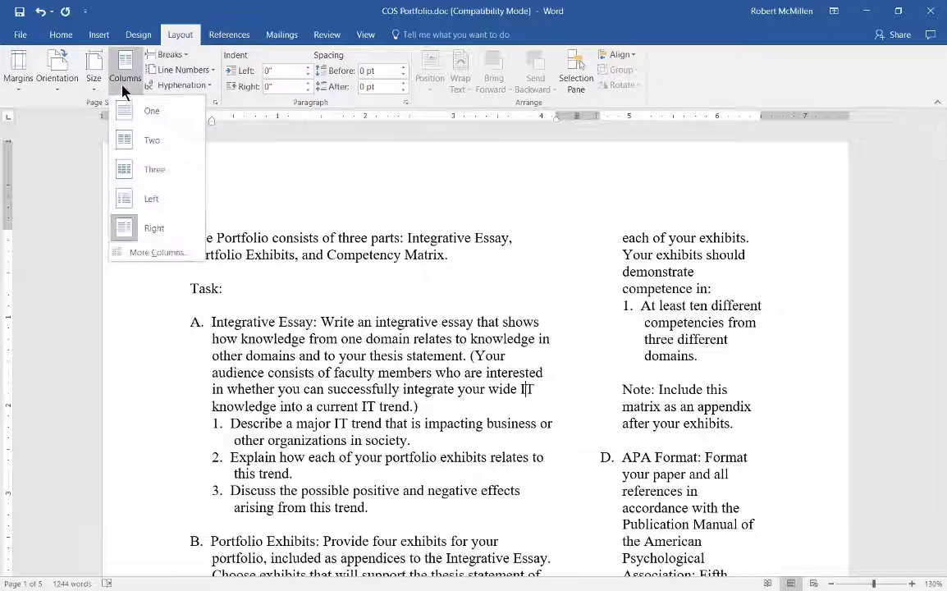
{"action": "left_click", "coordinate": [129, 200]}
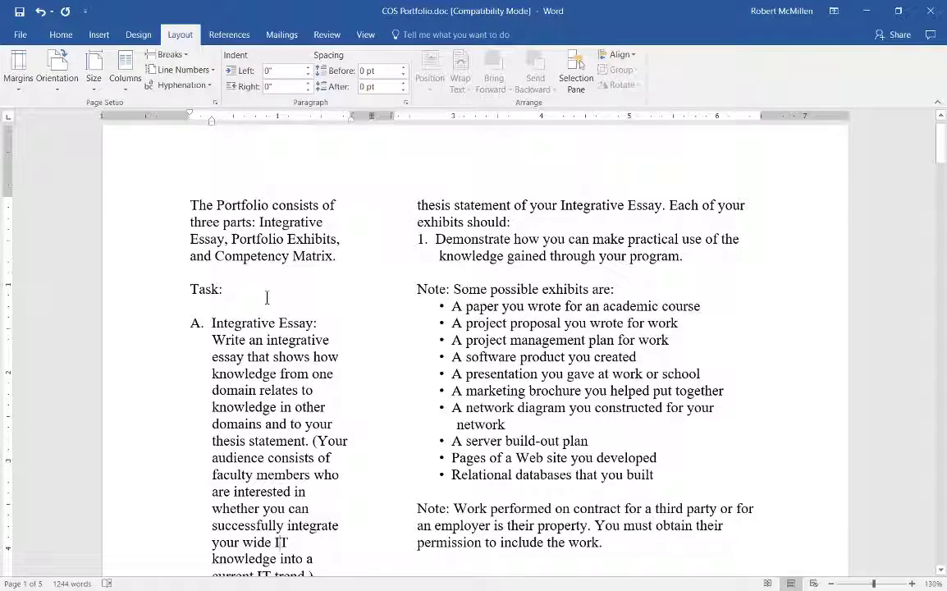
{"action": "scroll", "coordinate": [249, 309], "scroll_direction": "down", "scroll_amount": 3}
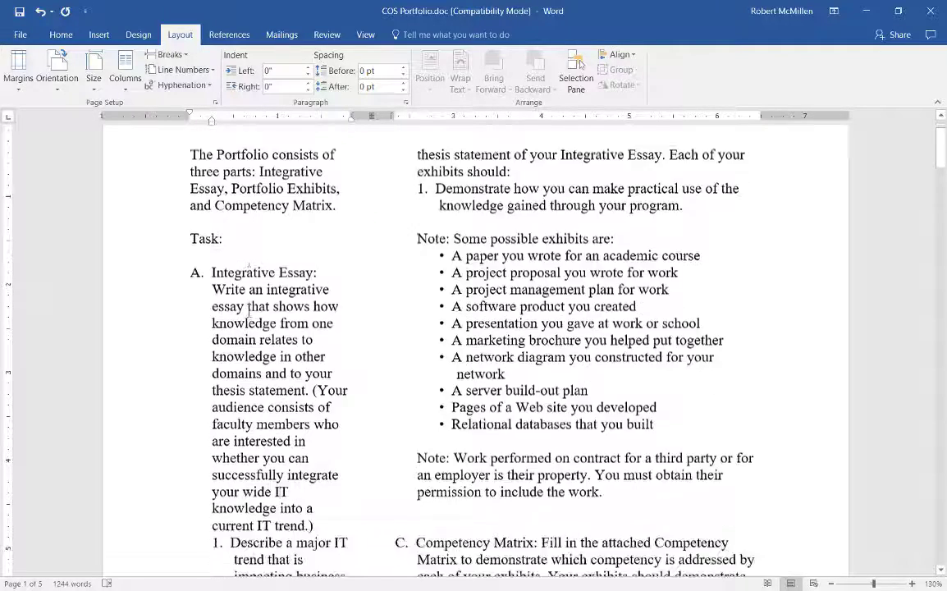
{"action": "scroll", "coordinate": [248, 310], "scroll_direction": "up", "scroll_amount": 4}
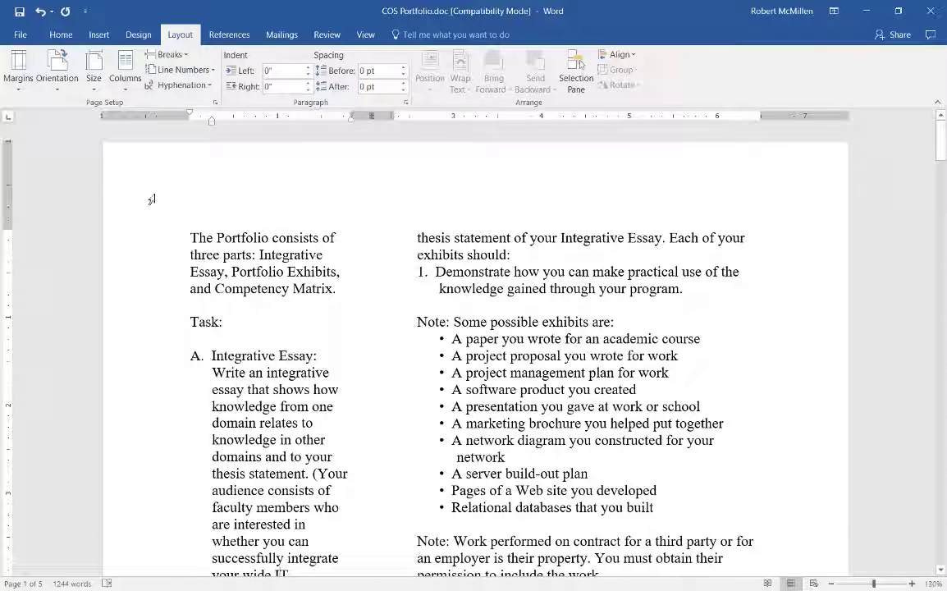
Open the detailed column settings for this section, compare the Right and Left presets, and choose Two
{"action": "left_click", "coordinate": [126, 78]}
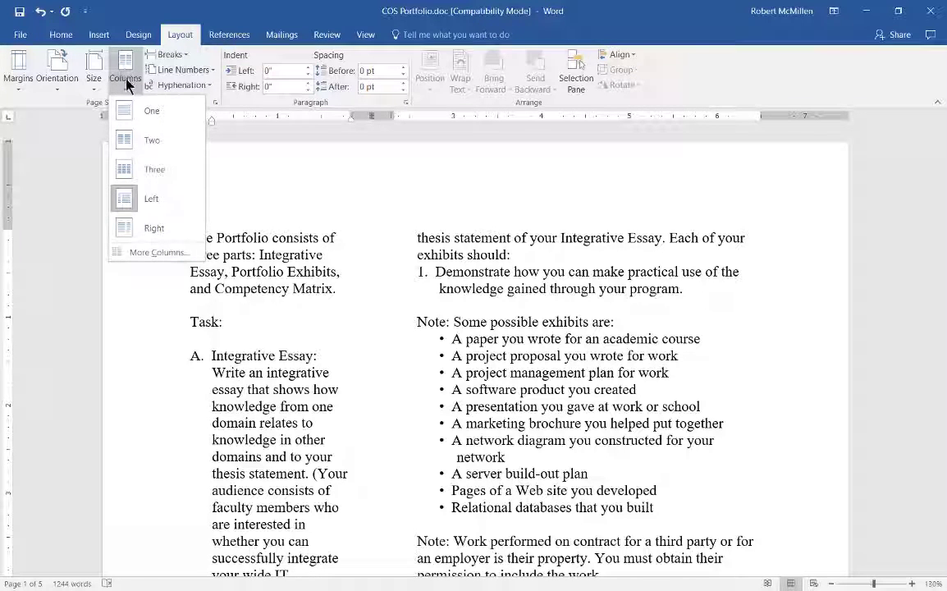
{"action": "left_click", "coordinate": [125, 82]}
{"action": "left_click", "coordinate": [124, 90]}
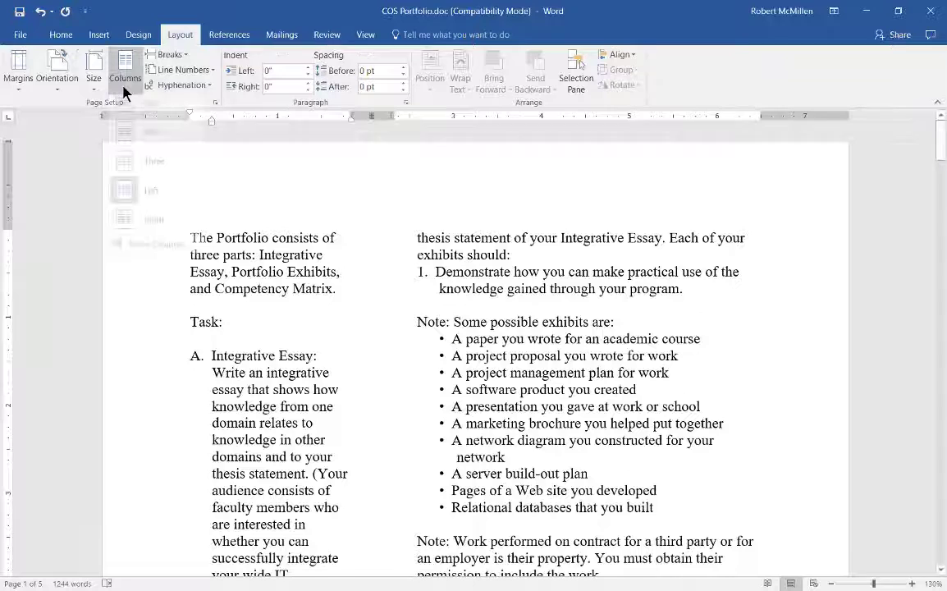
{"action": "left_click", "coordinate": [127, 244]}
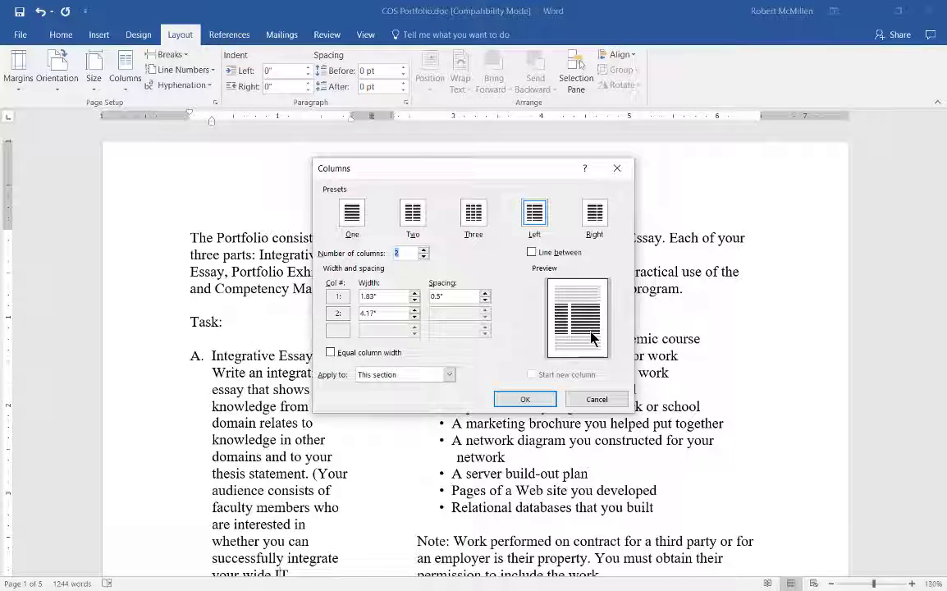
{"action": "left_click", "coordinate": [594, 213]}
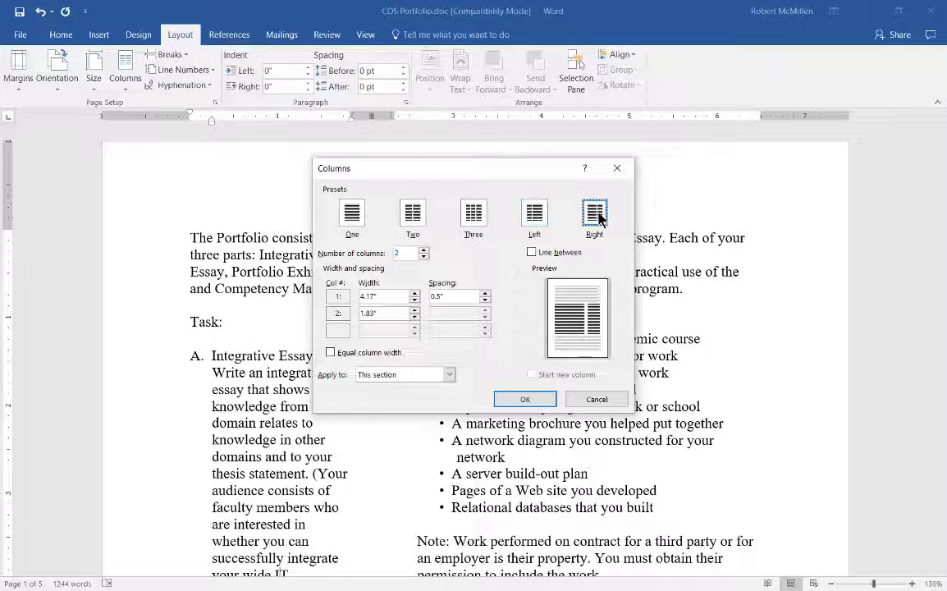
{"action": "left_click", "coordinate": [535, 213]}
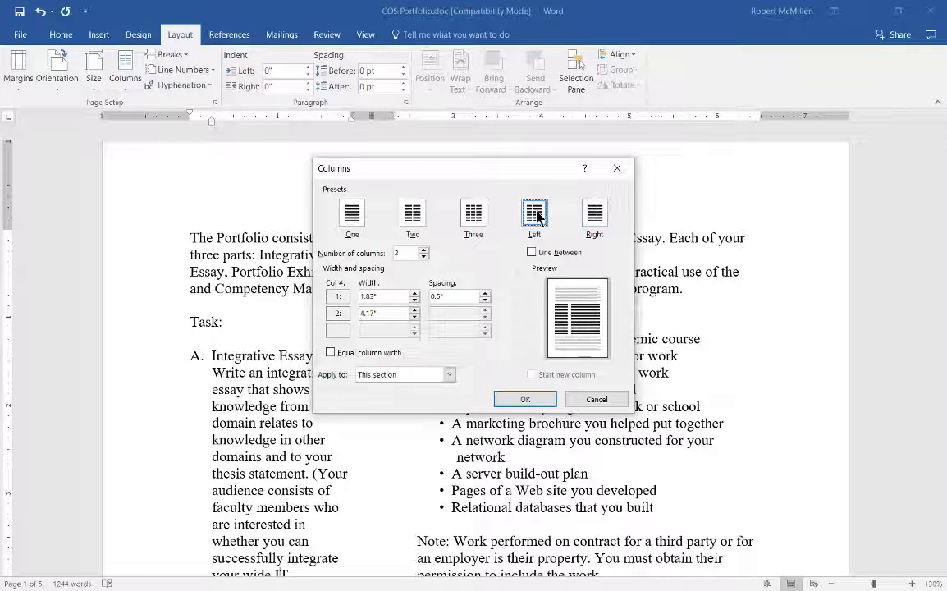
{"action": "left_click", "coordinate": [411, 215]}
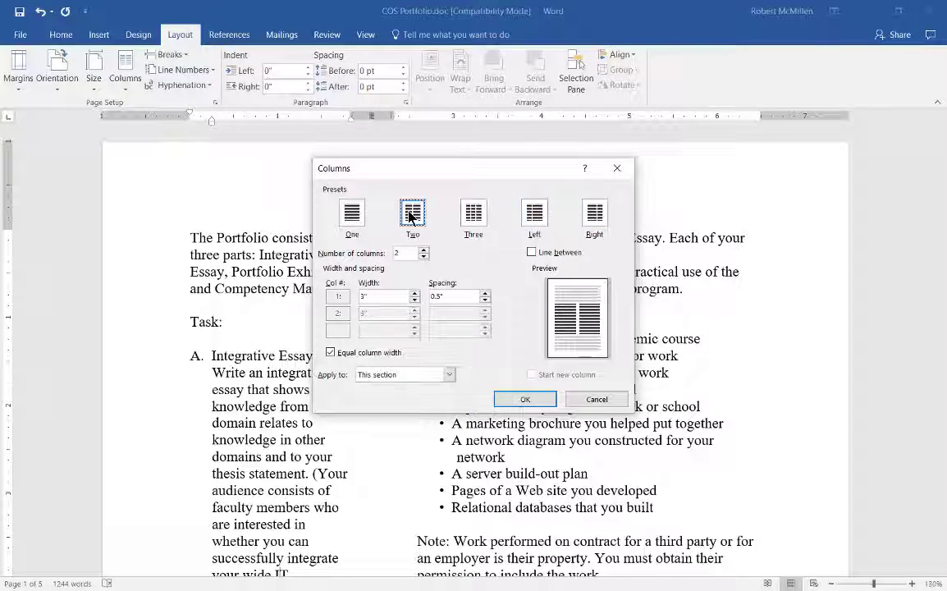
Widen the two equal columns to 3.25" with 0" spacing, try a width of 4, and apply the layout
{"action": "left_click", "coordinate": [414, 293]}
{"action": "left_click", "coordinate": [414, 293]}
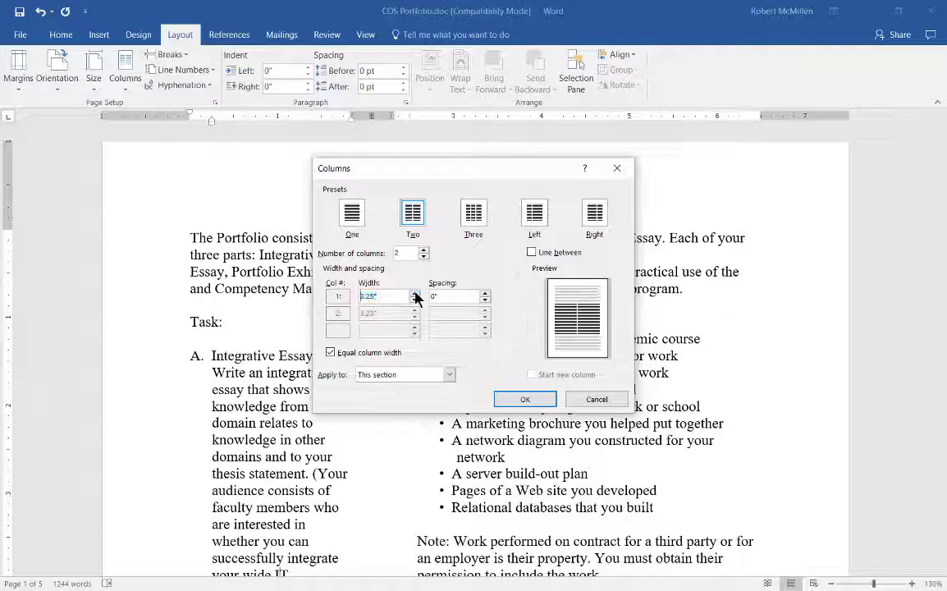
{"action": "left_click", "coordinate": [414, 293]}
{"action": "left_click_drag", "start_coordinate": [385, 293], "coordinate": [349, 264]}
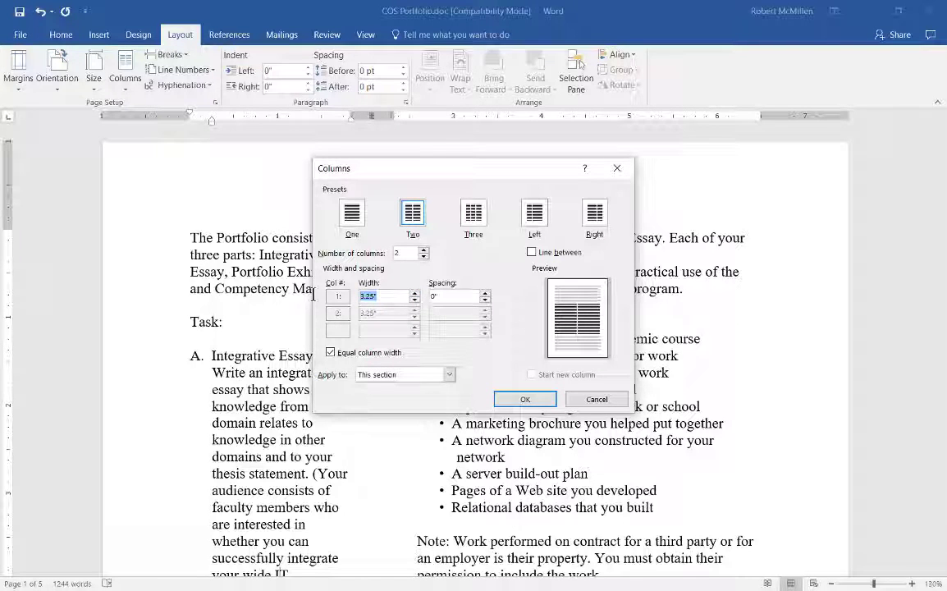
{"action": "type", "text": "4"}
{"action": "left_click", "coordinate": [498, 398]}
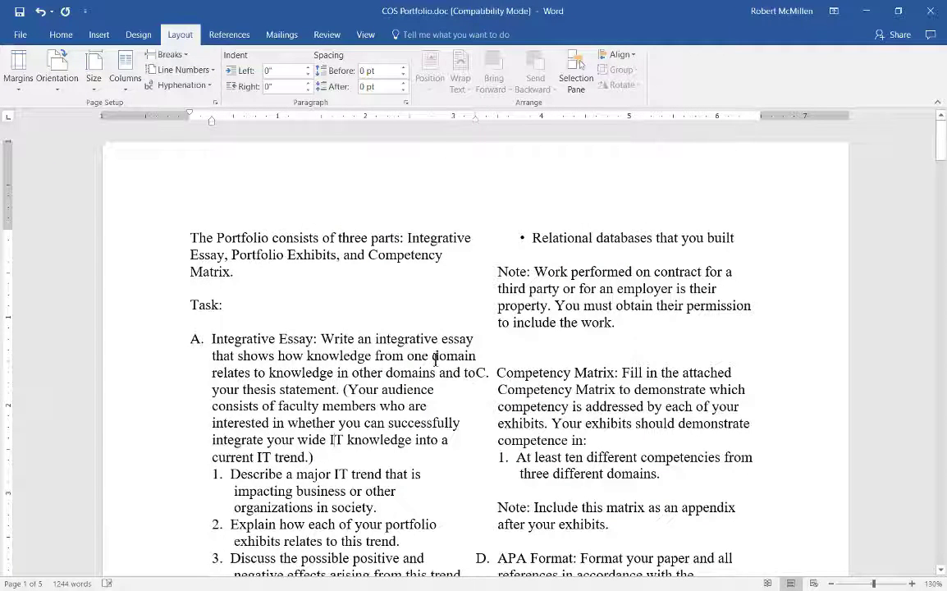
Apply the two equal 3.25" columns with 0" spacing to the whole document
{"action": "left_click", "coordinate": [121, 82]}
{"action": "left_click", "coordinate": [152, 252]}
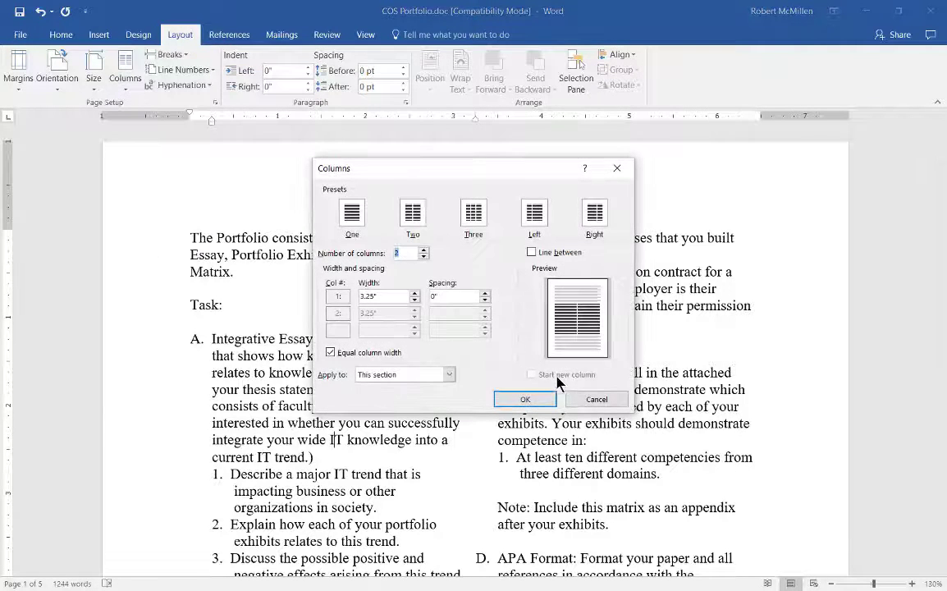
{"action": "left_click", "coordinate": [450, 375]}
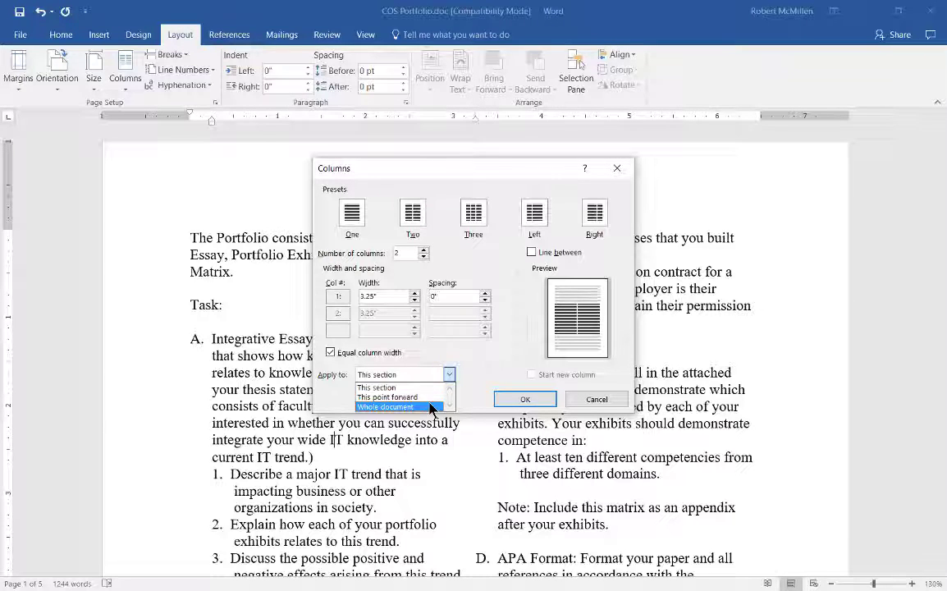
{"action": "left_click", "coordinate": [431, 407]}
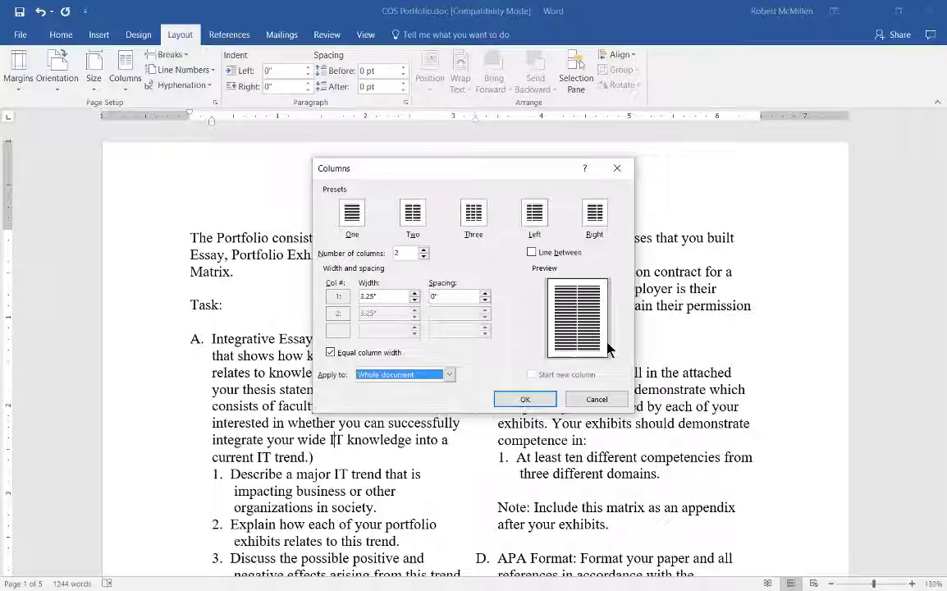
{"action": "left_click", "coordinate": [522, 400]}
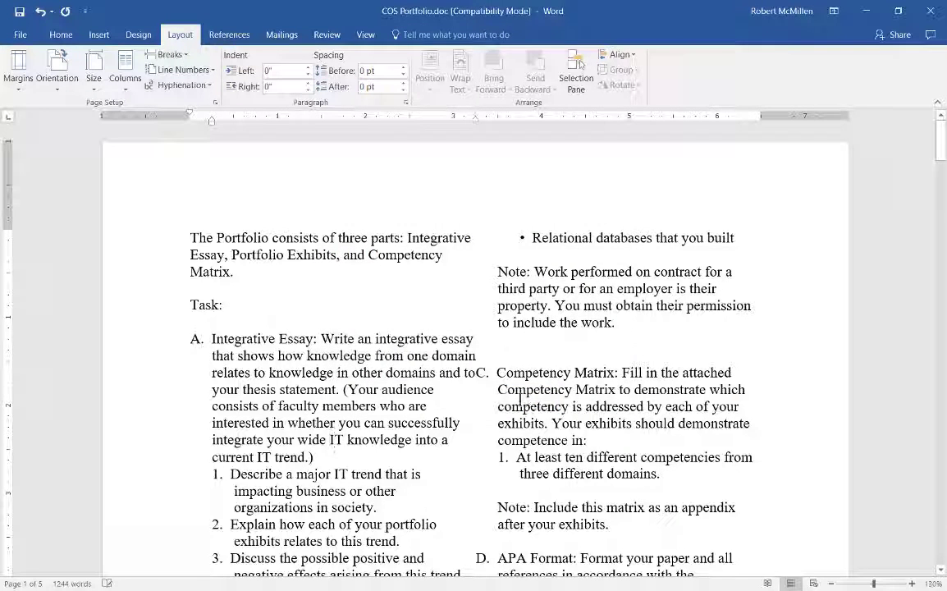
Add a dividing line between the two columns of this section
{"action": "left_click", "coordinate": [125, 92]}
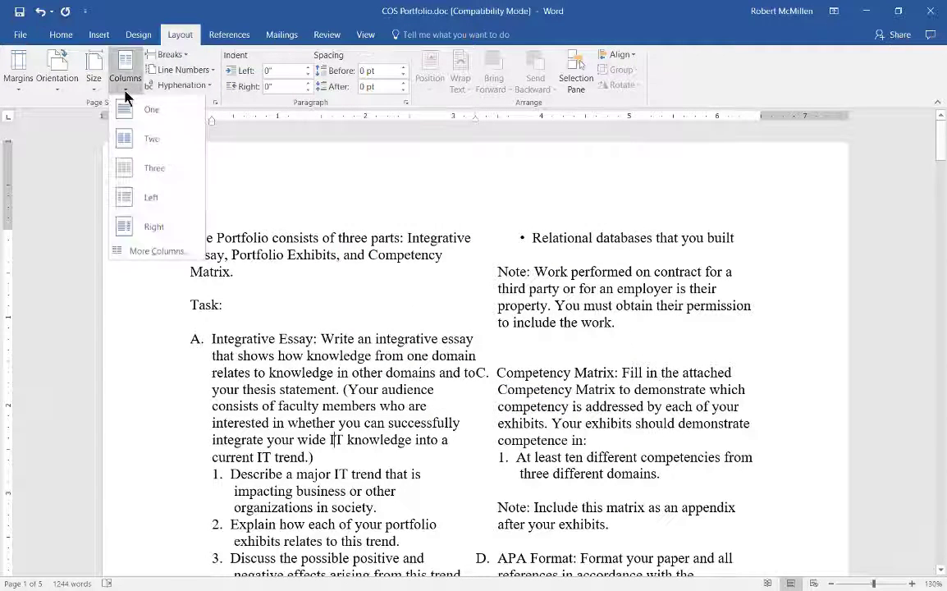
{"action": "left_click", "coordinate": [135, 251]}
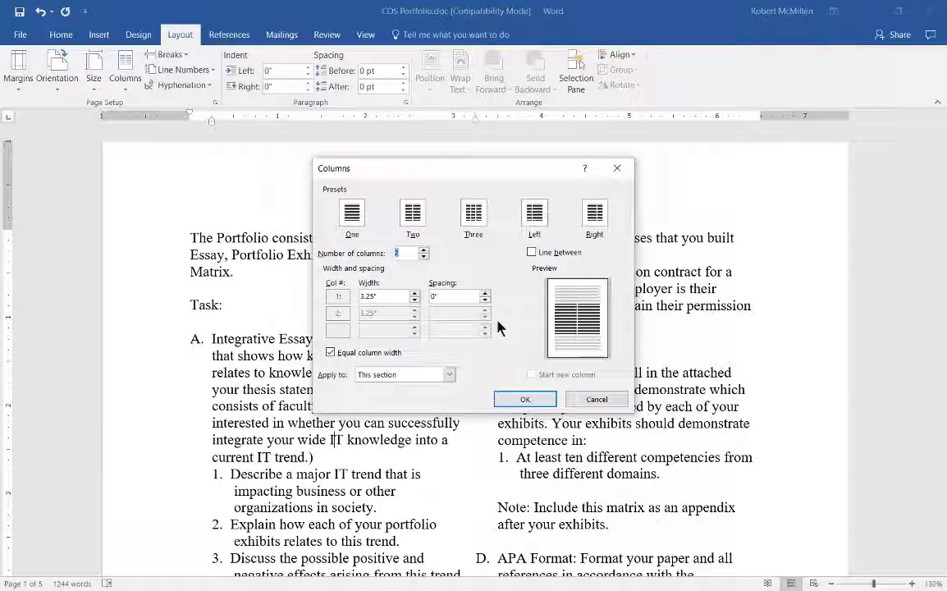
{"action": "left_click", "coordinate": [532, 254]}
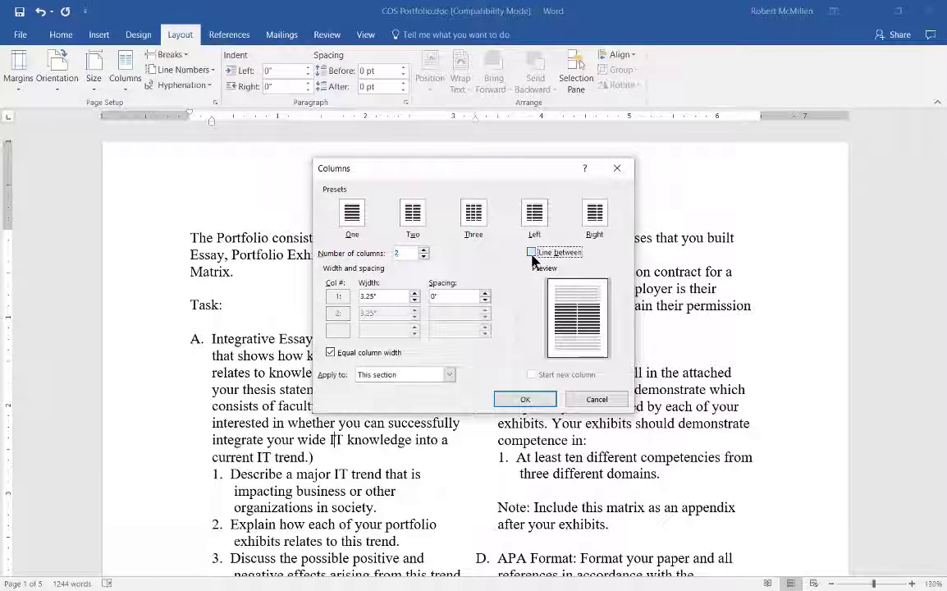
{"action": "left_click", "coordinate": [514, 400]}
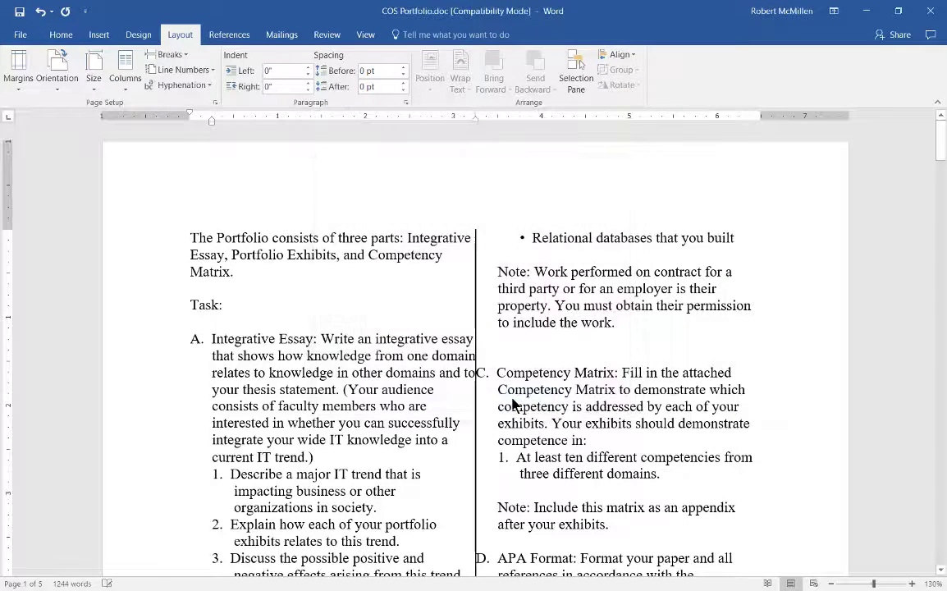